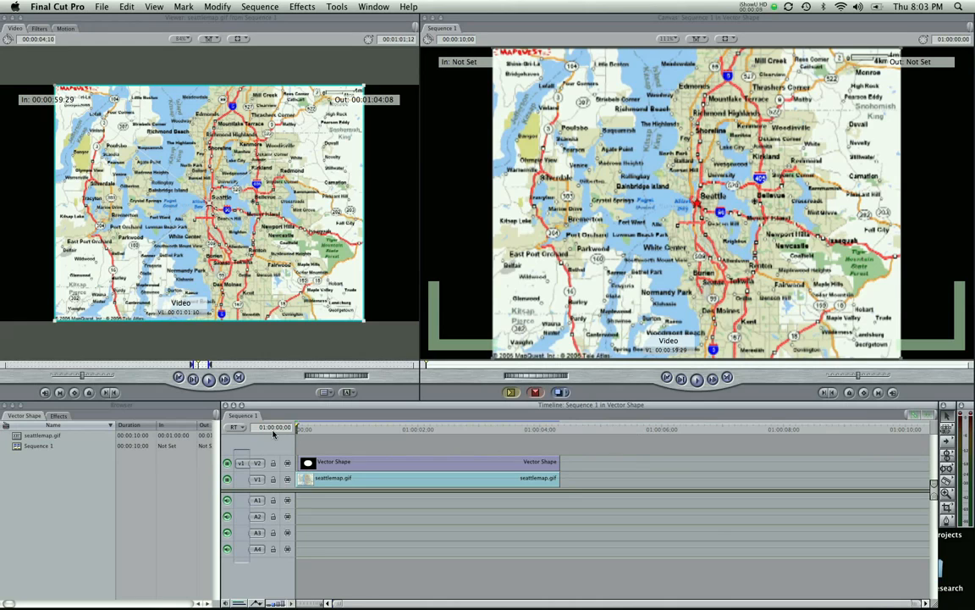
- Delete the existing Vector Shape clip from track V2 above the map clip
key(space)
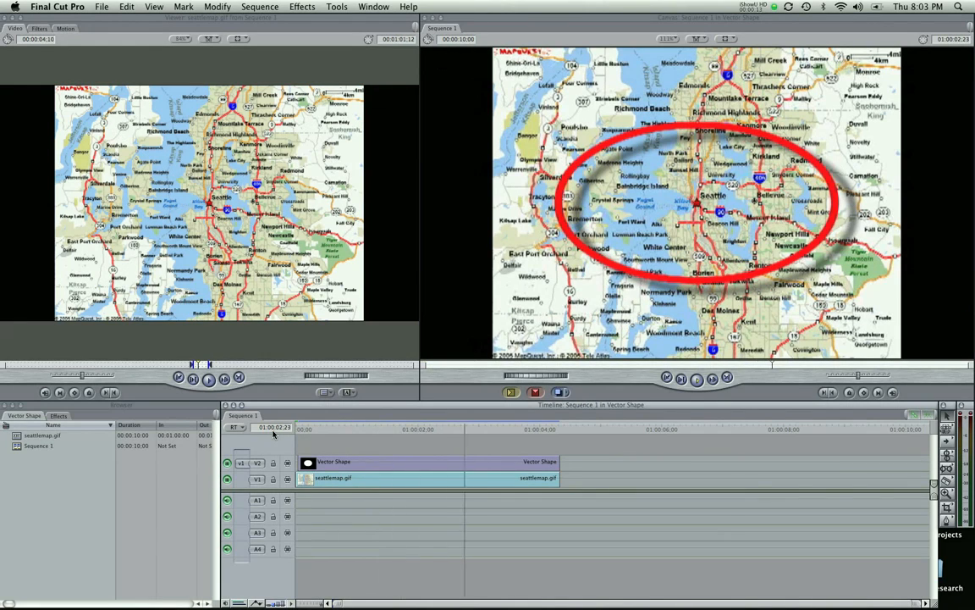
key(space)
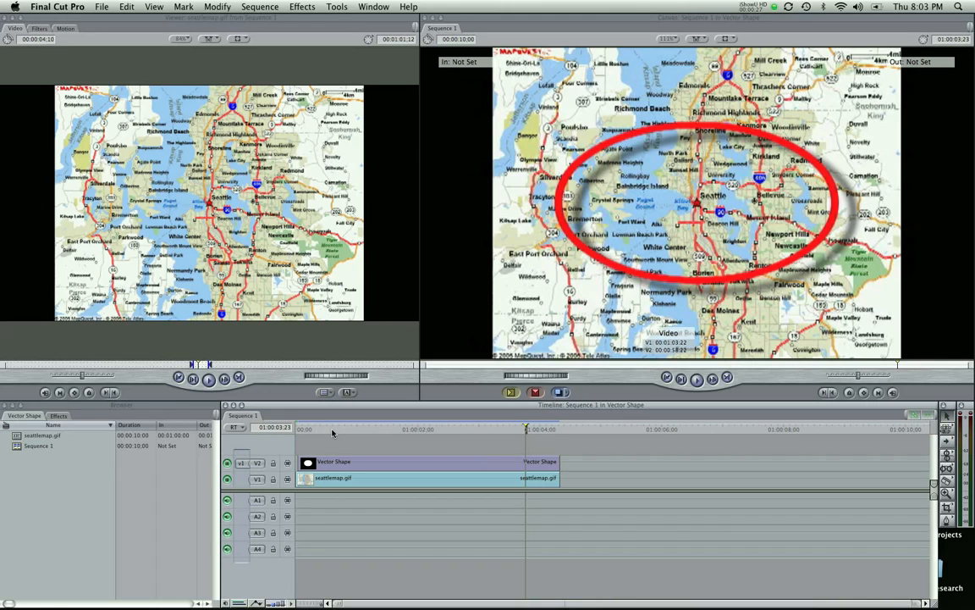
mouse_move(332, 432)
mouse_down()
mouse_move(304, 430)
mouse_move(342, 430)
mouse_move(372, 444)
mouse_move(413, 440)
mouse_up()
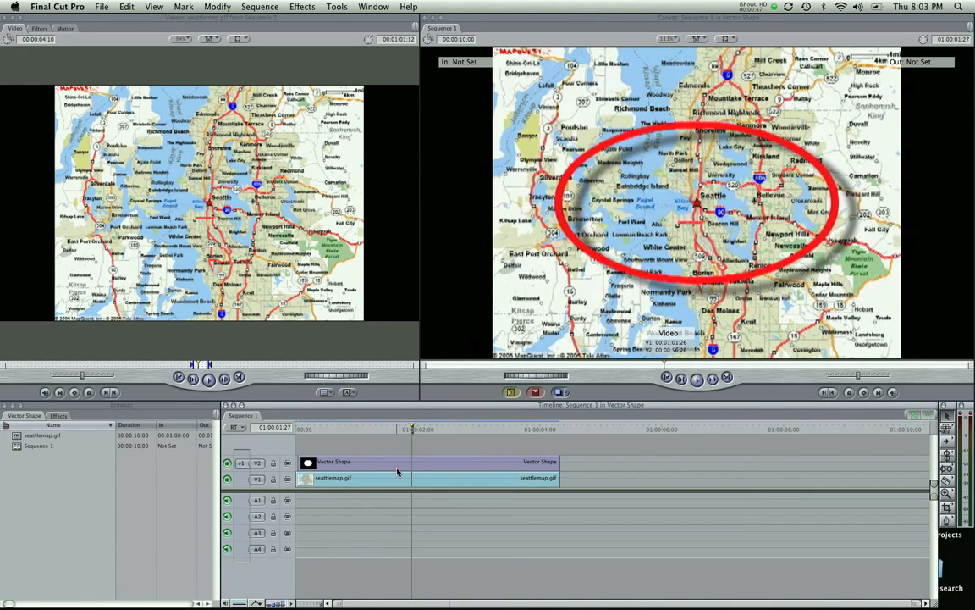
click(396, 468)
key(w)
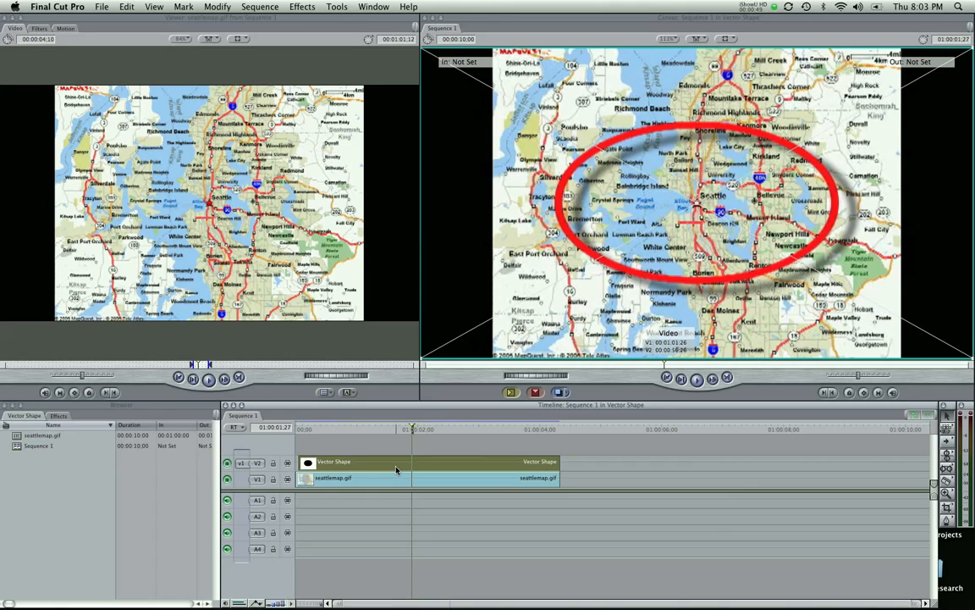
key(Delete)
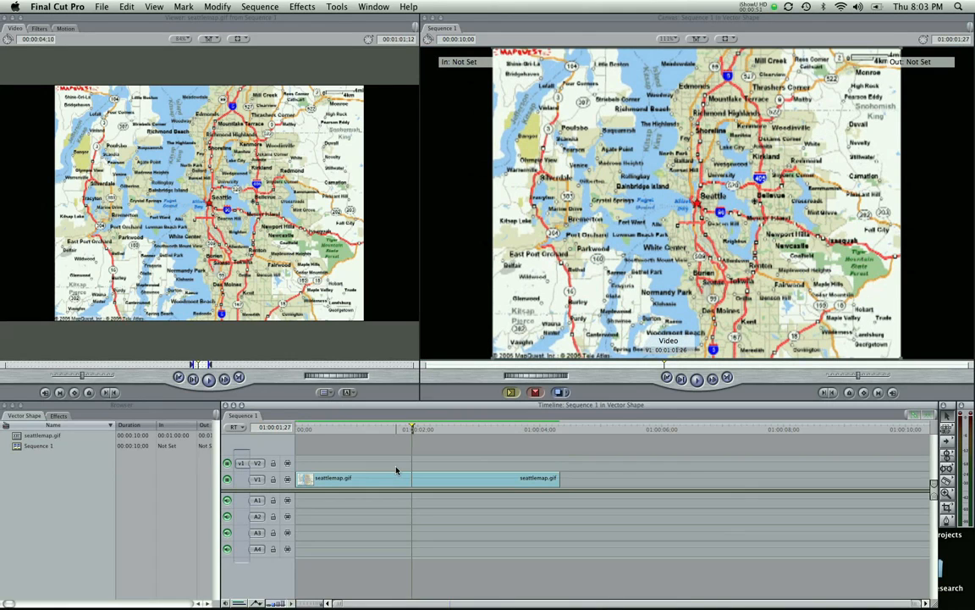
- Save the project and load the Boris Vector Shape generator into the Viewer
drag(366, 430, 276, 434)
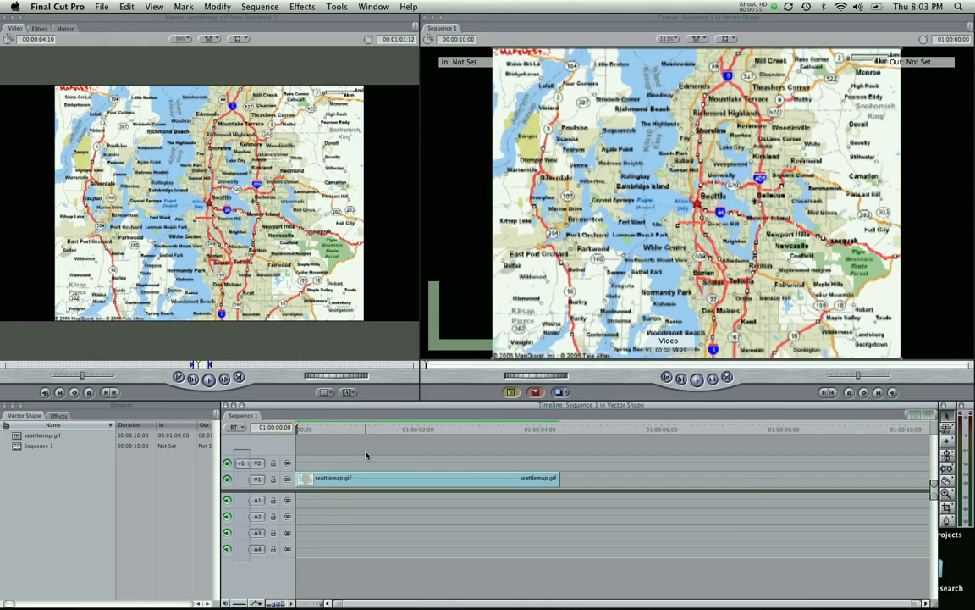
key(super+s)
click(362, 478)
click(357, 460)
click(346, 392)
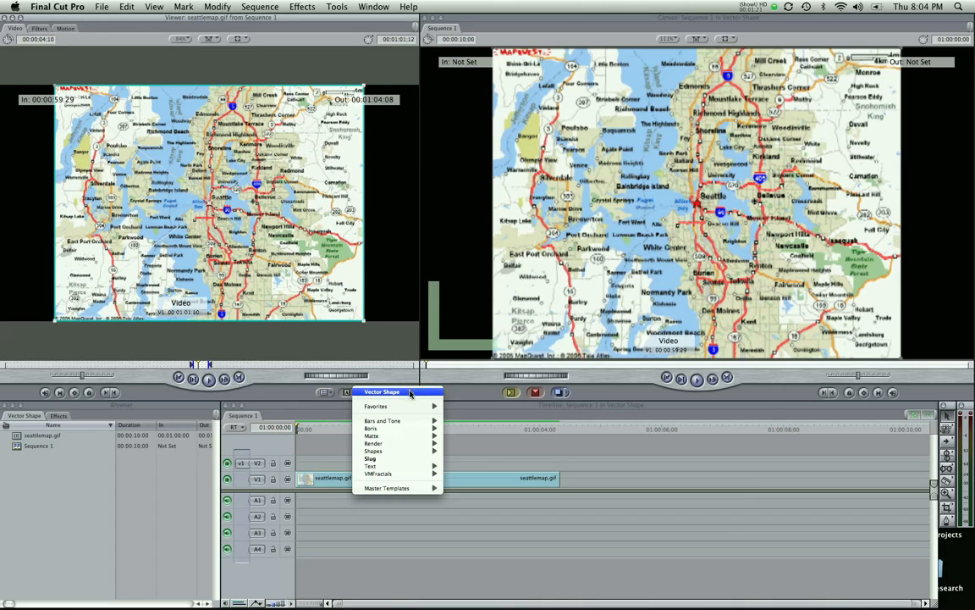
mouse_move(410, 430)
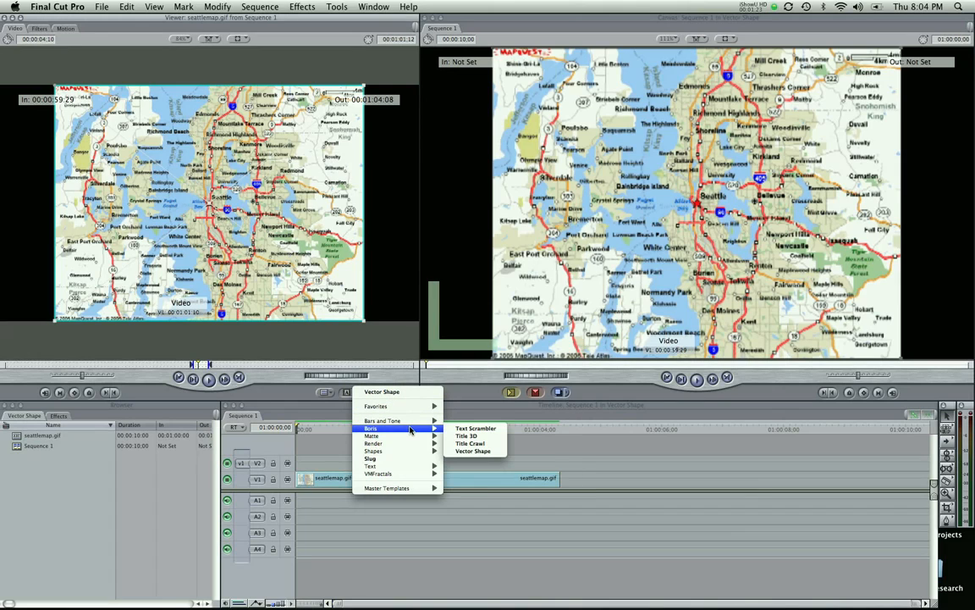
click(470, 451)
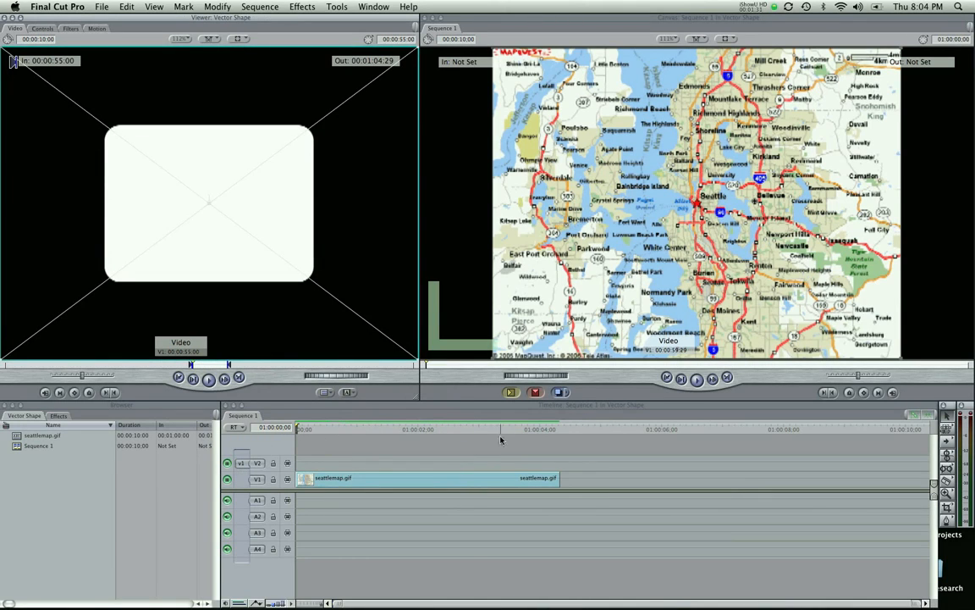
- Superimpose the Vector Shape onto track V2 and trim its end to match the map clip's end
click(535, 392)
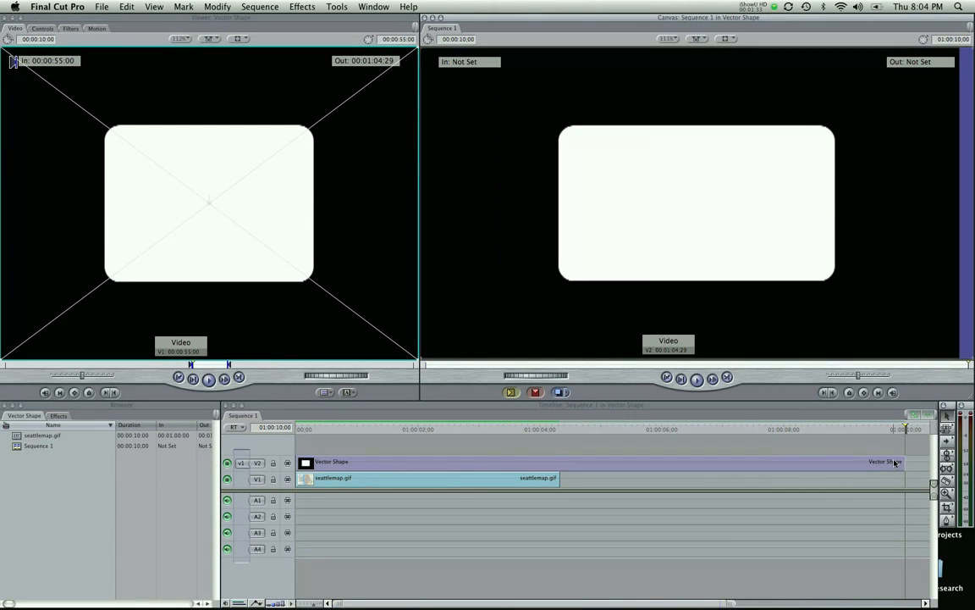
drag(903, 461, 558, 463)
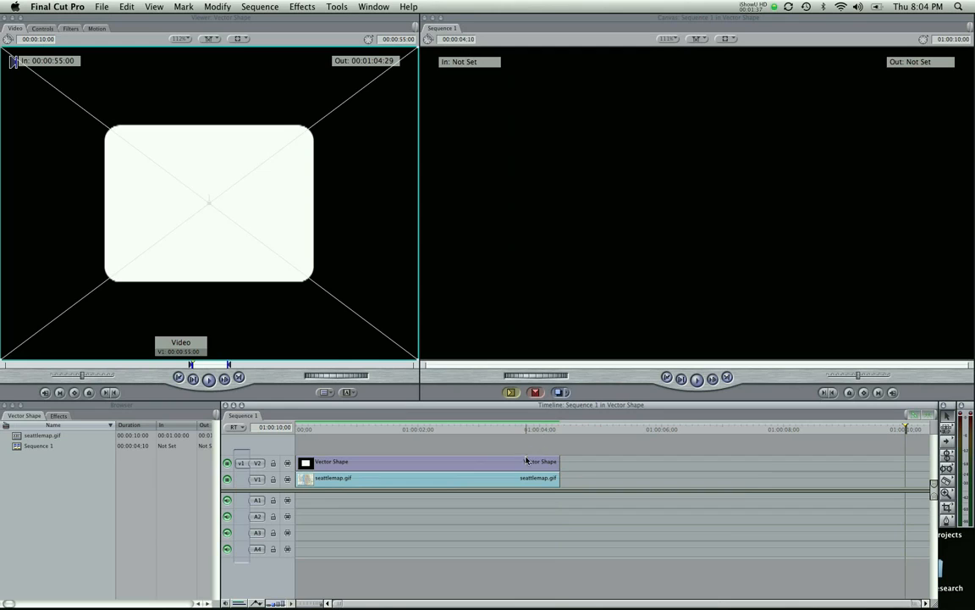
- Open the Vector Shape clip's Controls in the Viewer and park the playhead near the sequence start
double_click(526, 461)
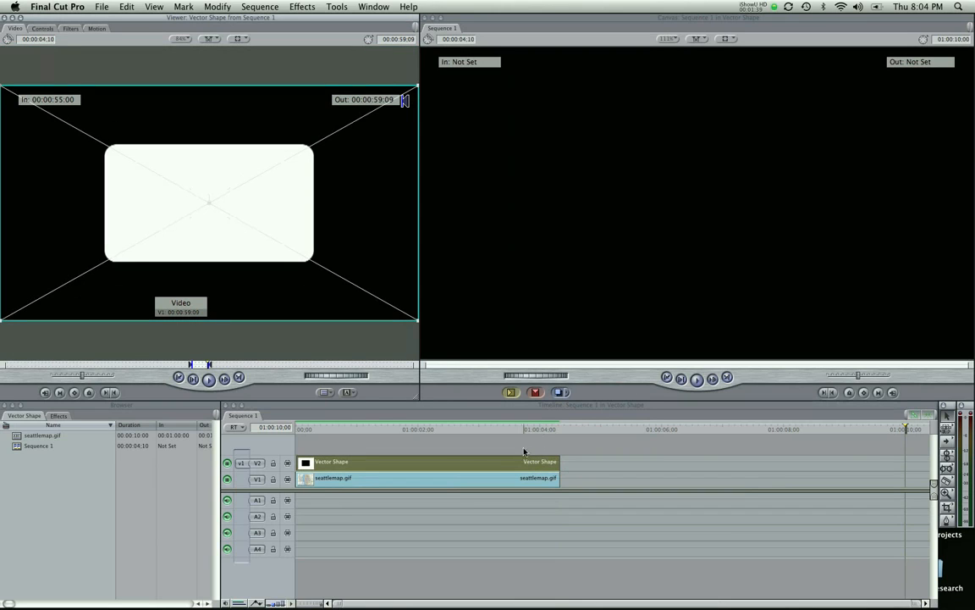
click(39, 30)
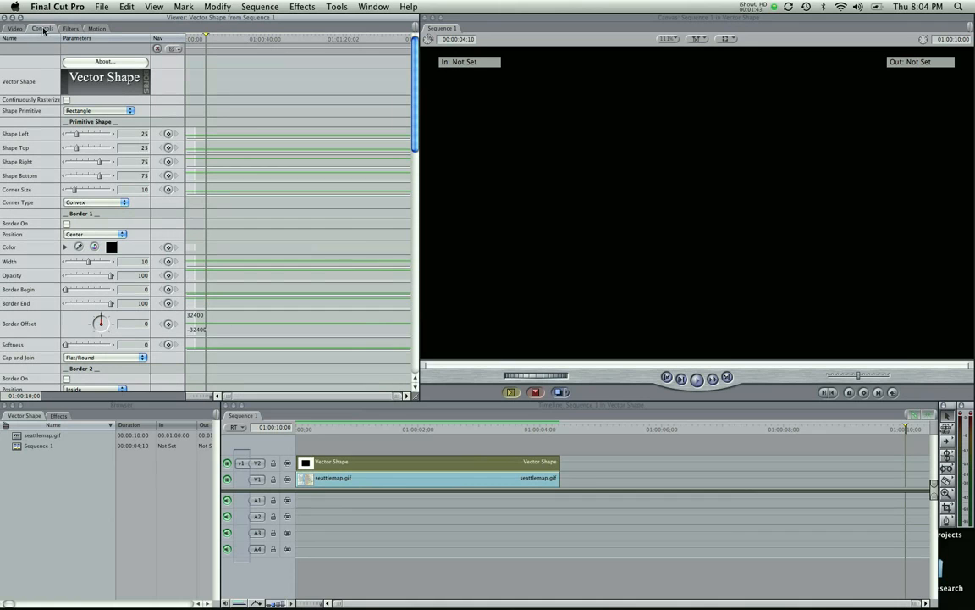
click(417, 429)
click(330, 429)
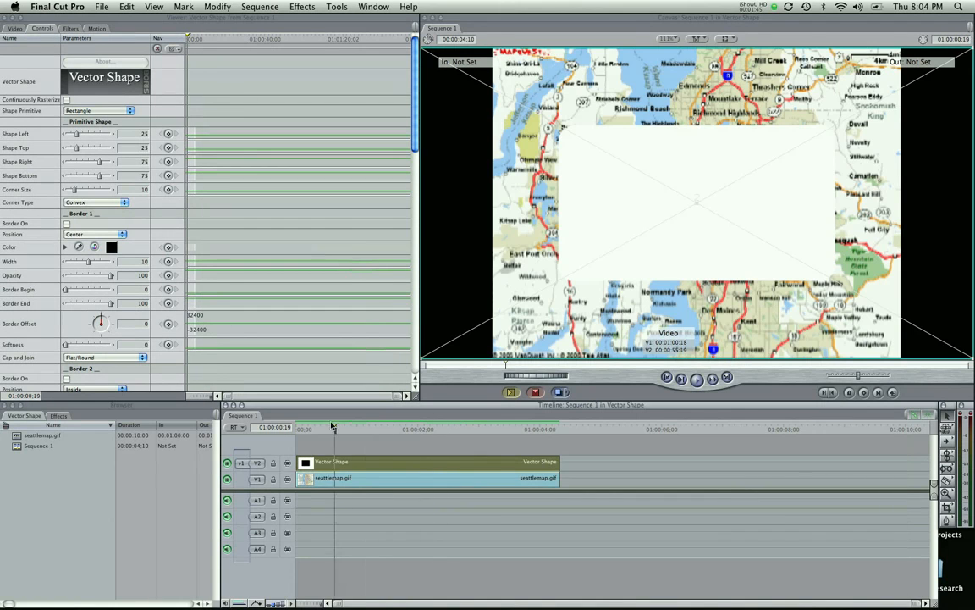
- Try the Oval shape primitive and switch back to Rectangle
click(106, 110)
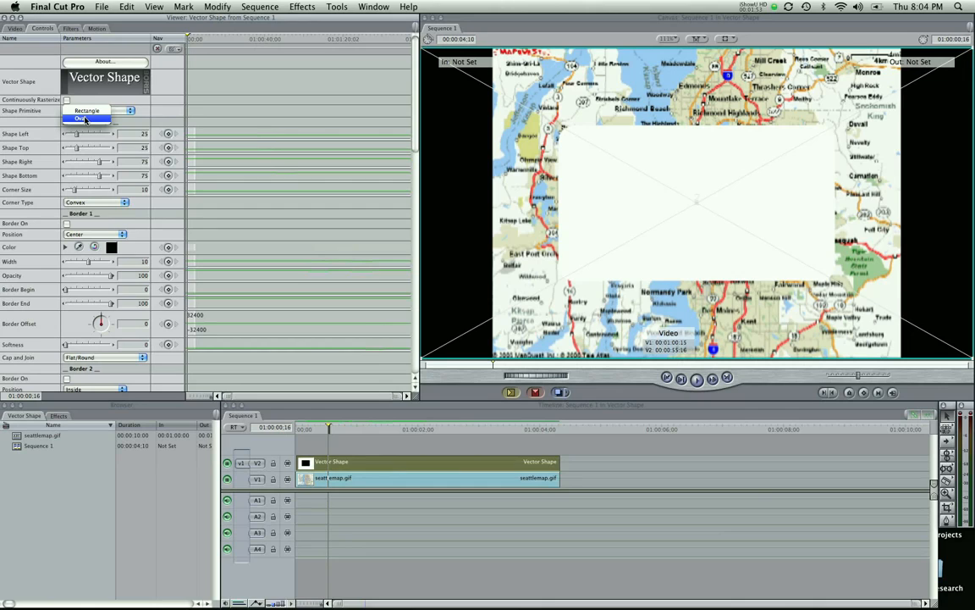
click(85, 120)
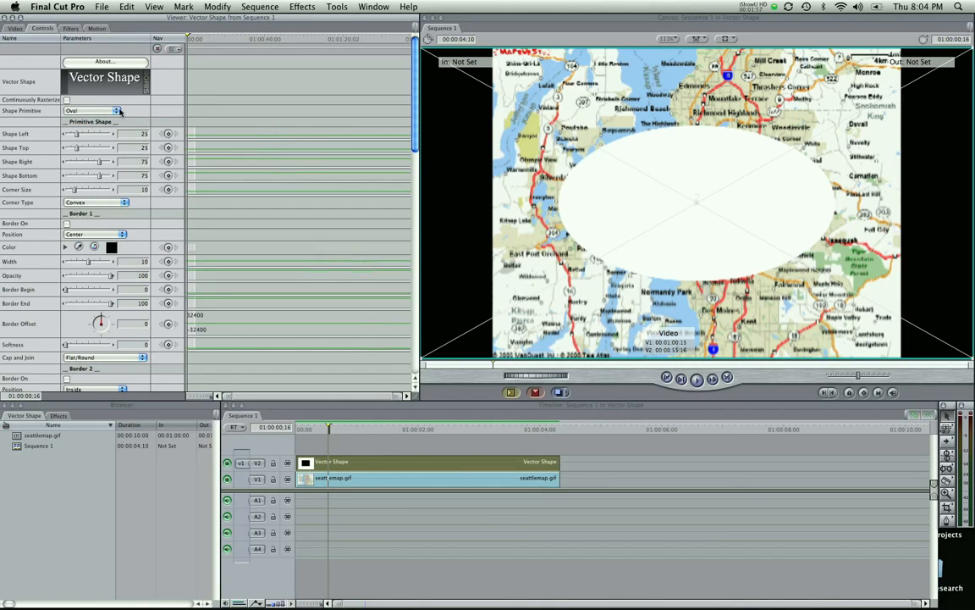
click(119, 111)
click(85, 99)
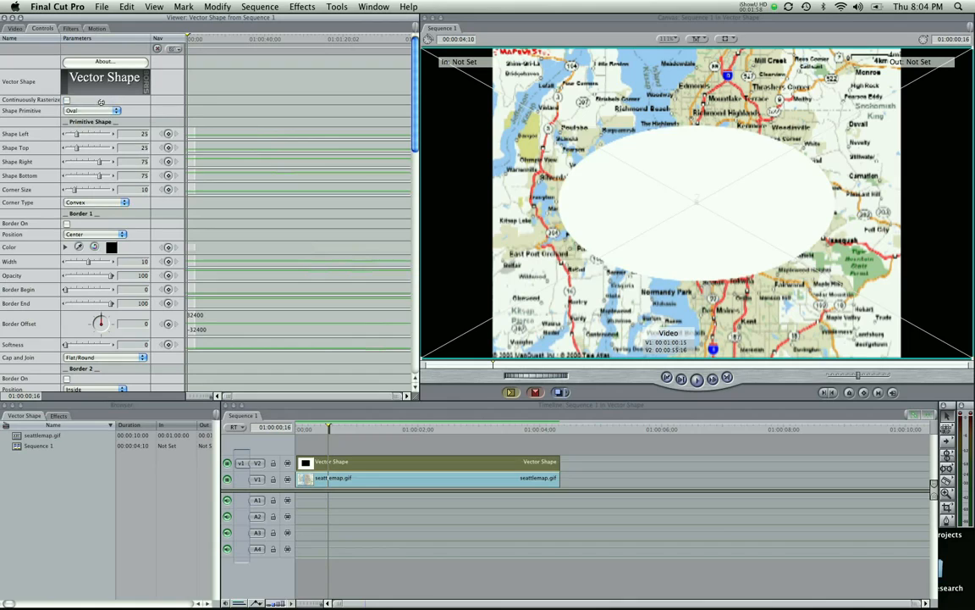
- Try the Concave and Straight corner types and return to Convex
click(84, 204)
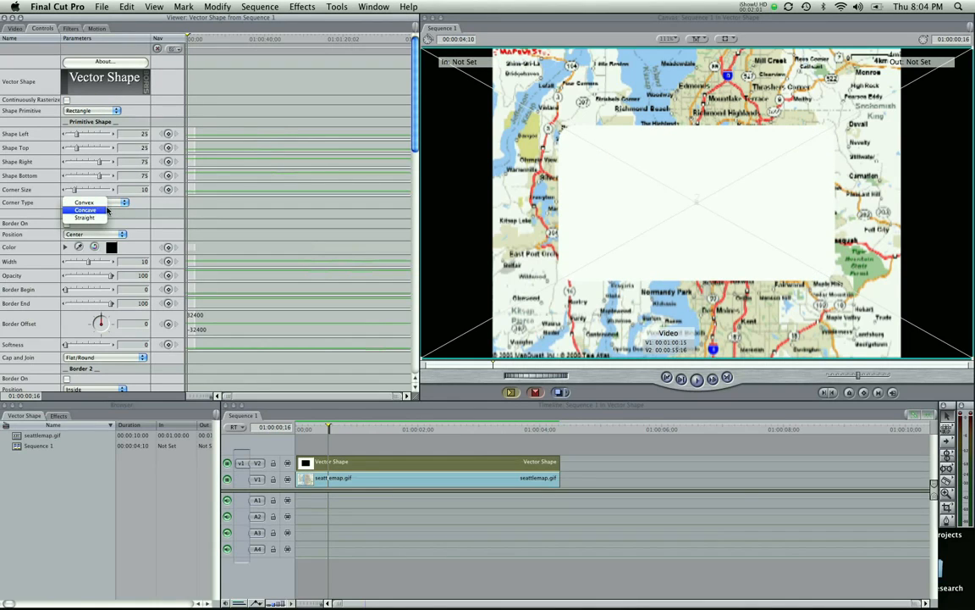
click(101, 213)
click(101, 203)
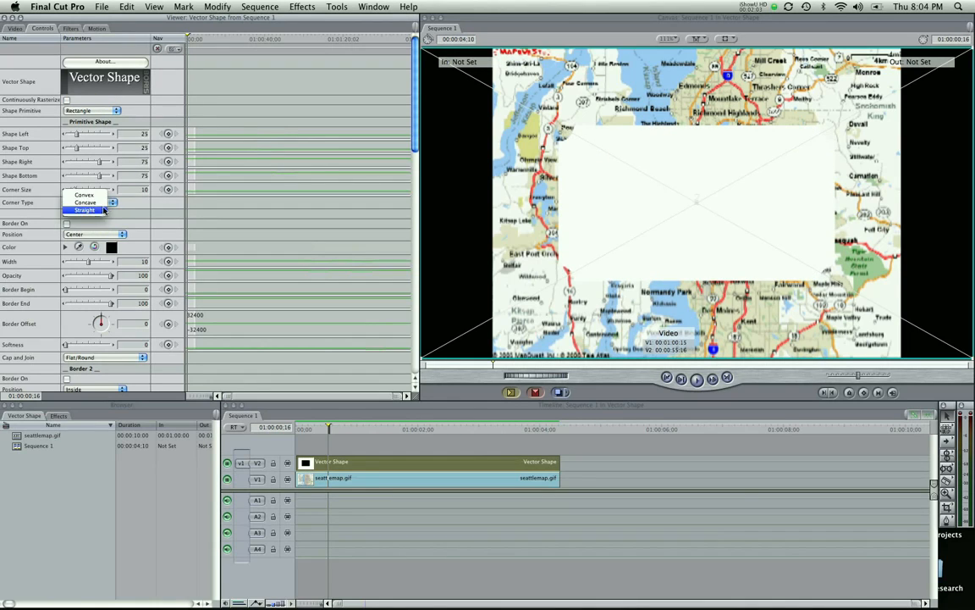
click(100, 211)
click(100, 203)
click(91, 188)
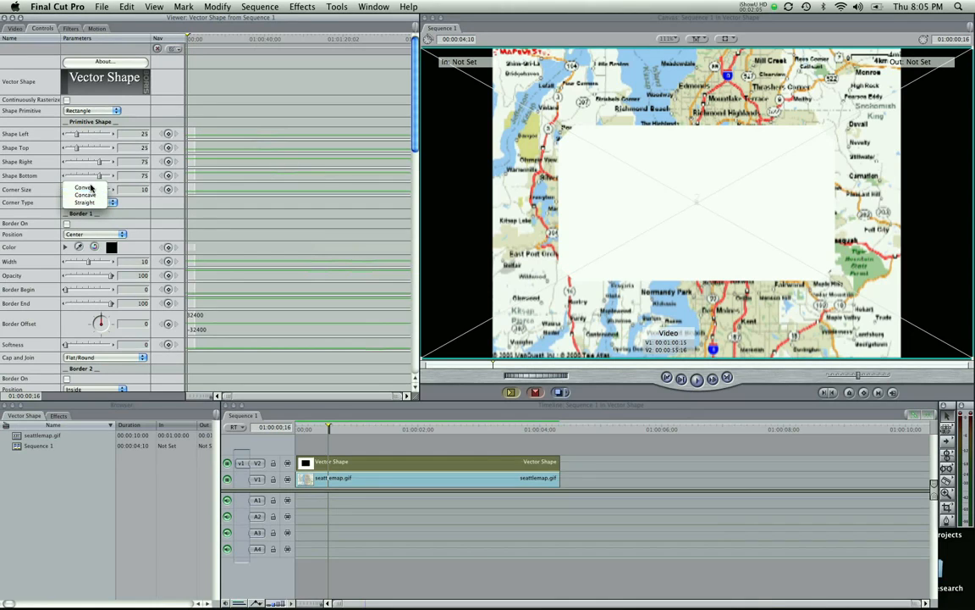
click(136, 208)
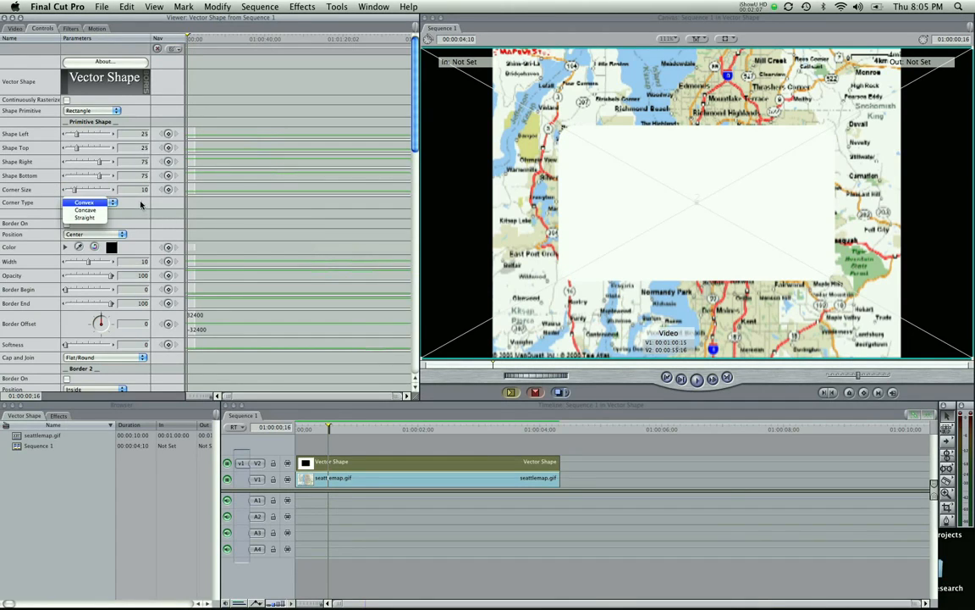
click(129, 186)
- Set the Shape Primitive to Oval
click(97, 111)
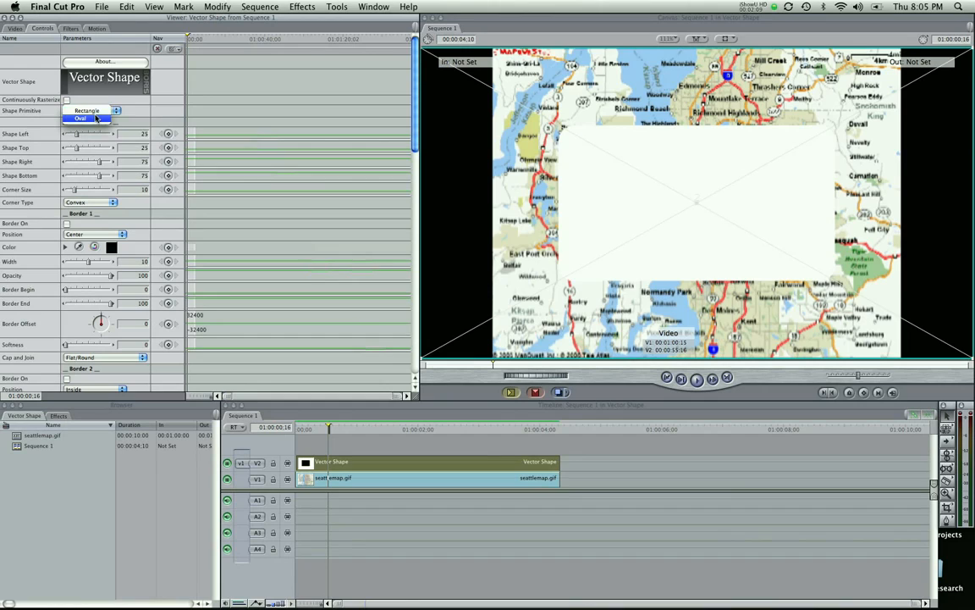
click(98, 119)
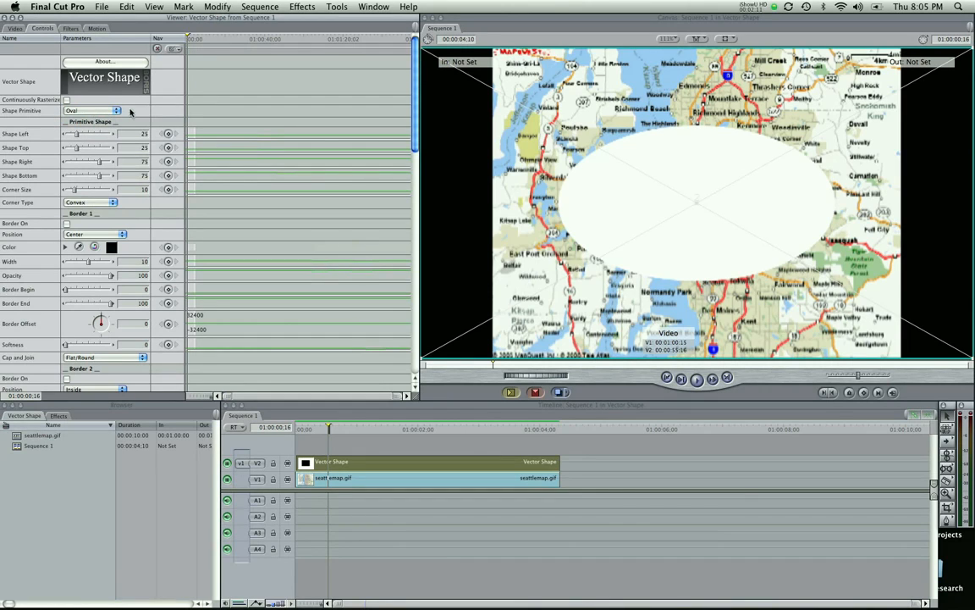
click(120, 110)
click(124, 96)
- Turn off Fill On in the Shape Fill section
scroll(254, 135, down, 10)
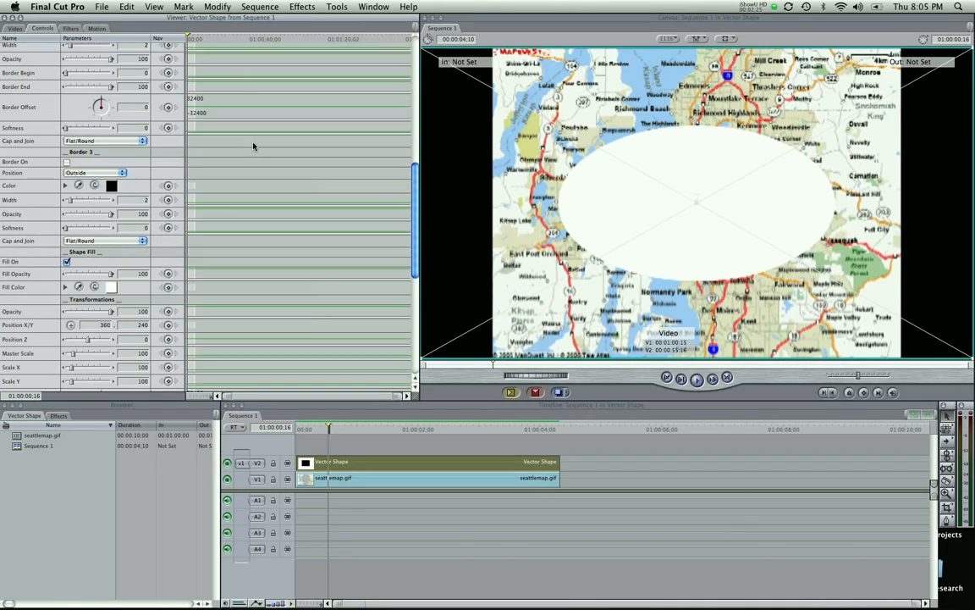
scroll(252, 147, down, 3)
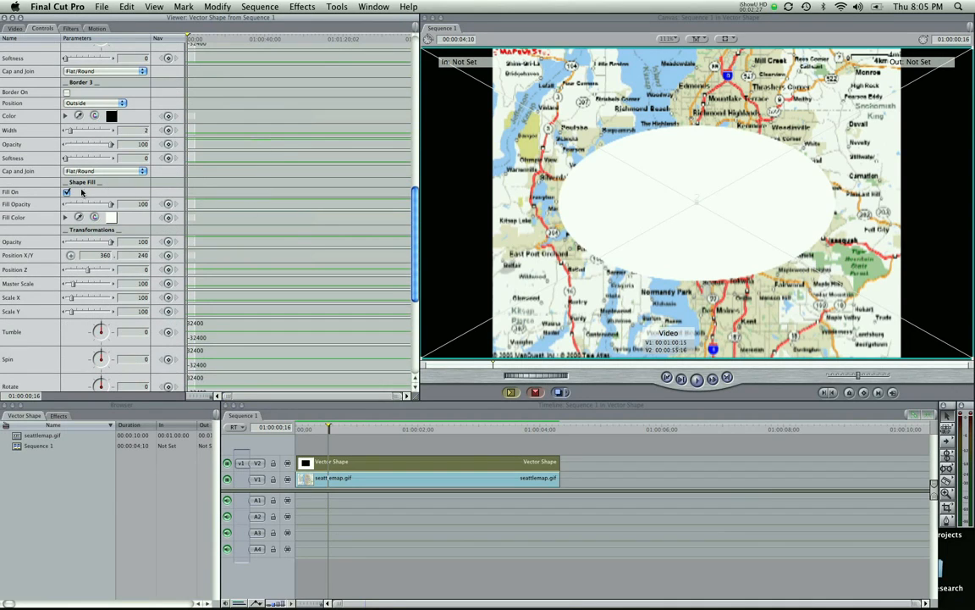
click(67, 192)
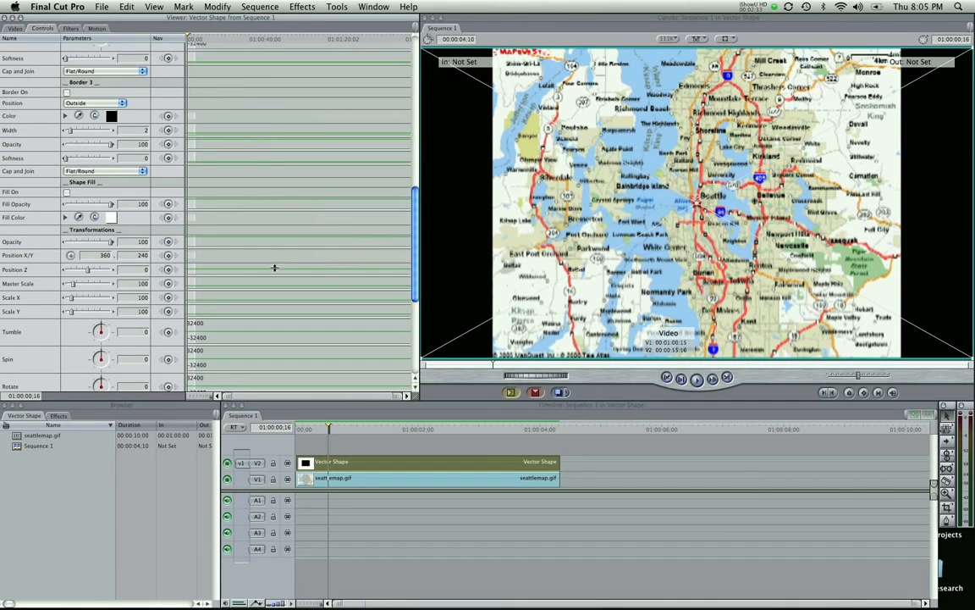
- Turn on Border 1 for the oval shape
scroll(252, 241, up, 7)
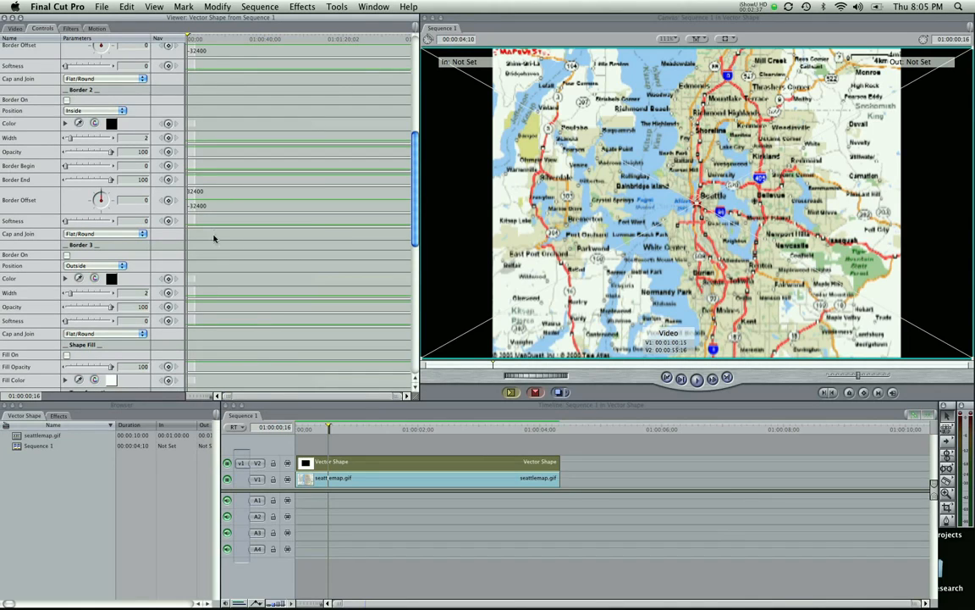
scroll(214, 229, up, 3)
scroll(215, 231, up, 10)
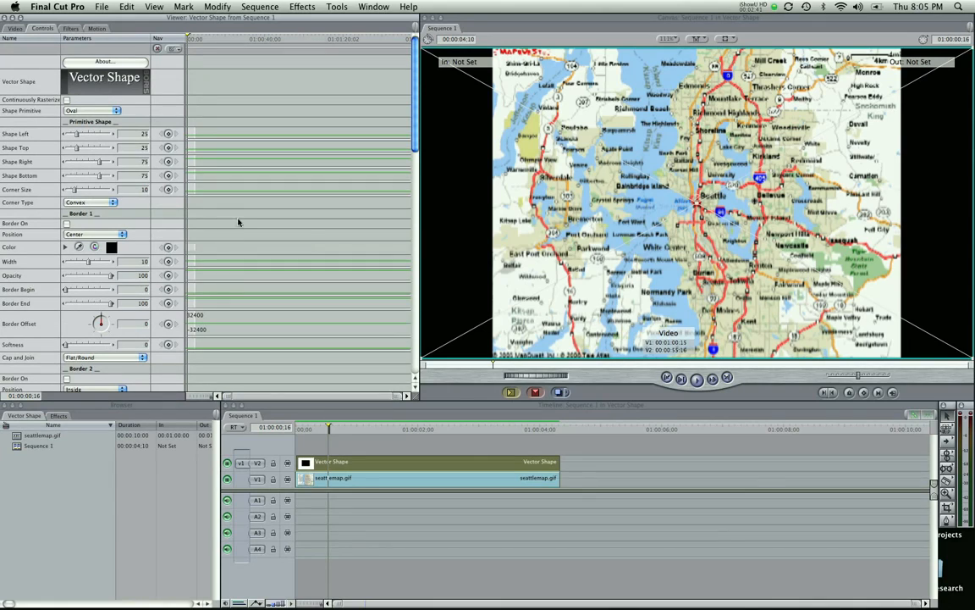
click(67, 224)
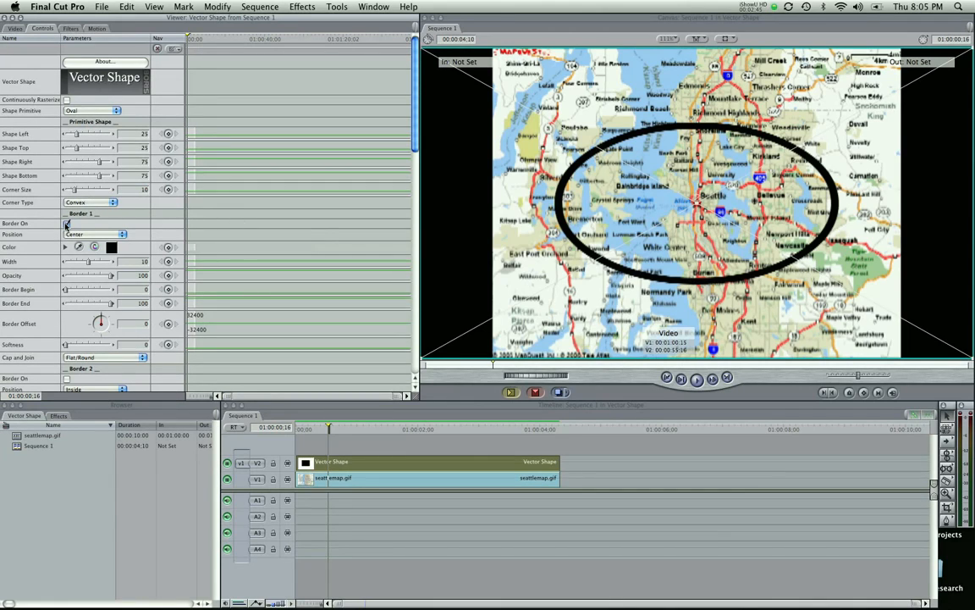
- Set Border 1's color to red and its width to 9
click(111, 247)
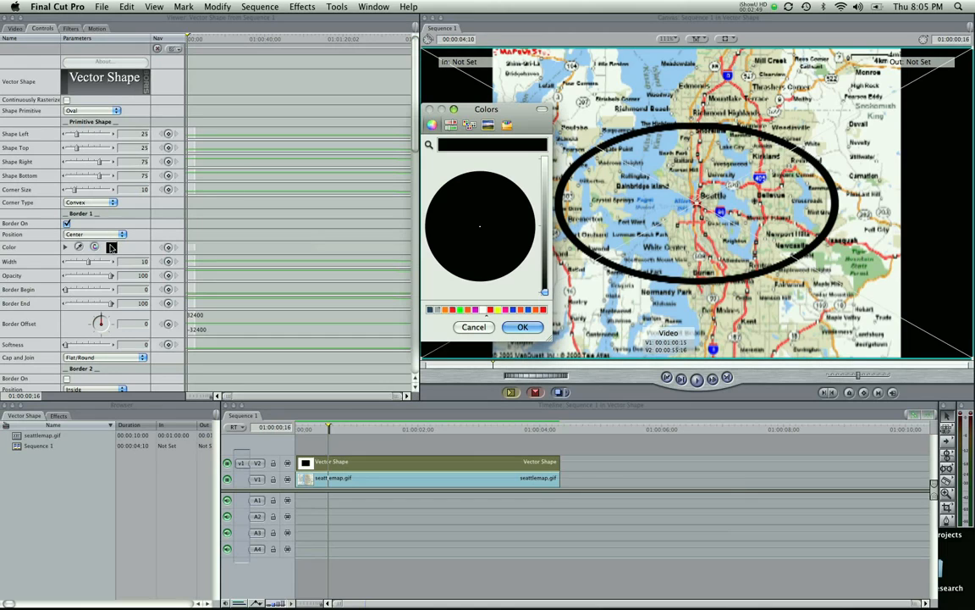
click(542, 309)
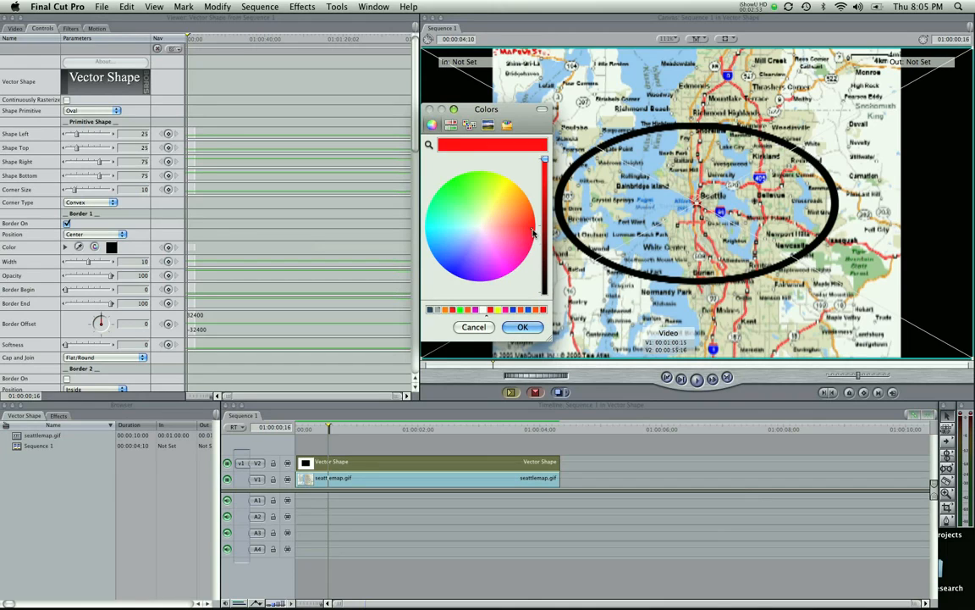
click(525, 327)
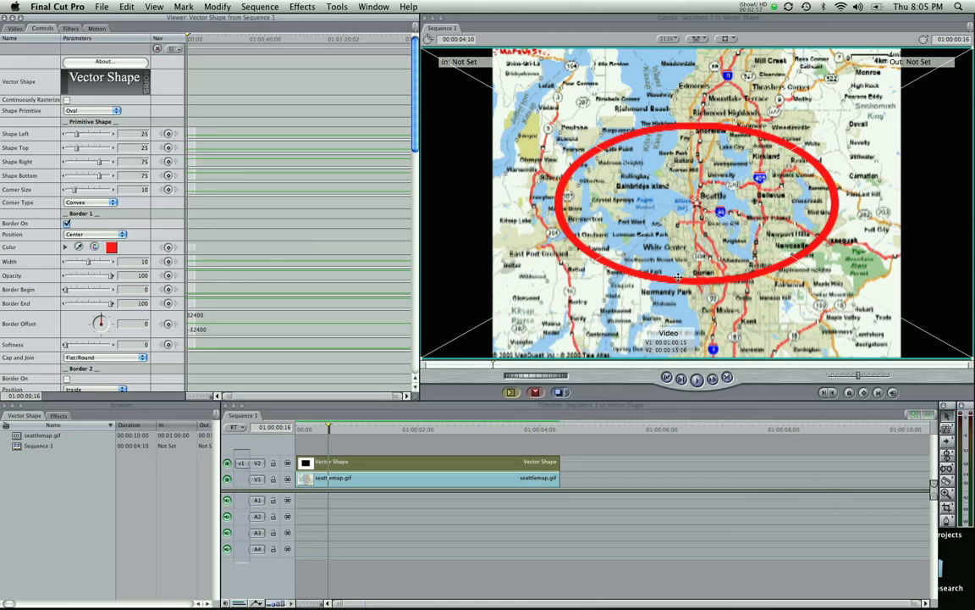
drag(84, 263, 85, 263)
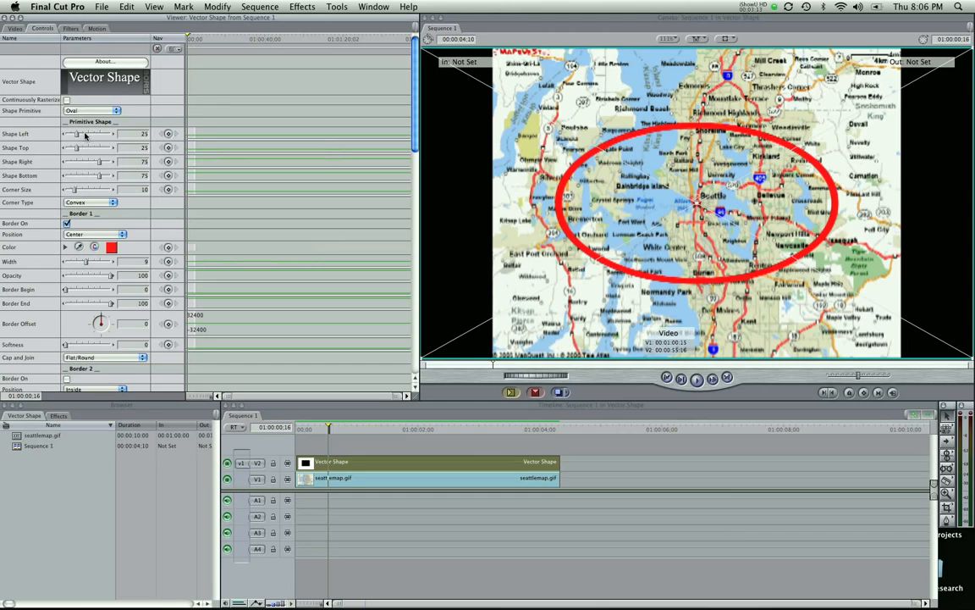
- Resize the oval to Shape Left 33, Top 40, Right 71 and move it over central Seattle in the Canvas
drag(75, 135, 87, 161)
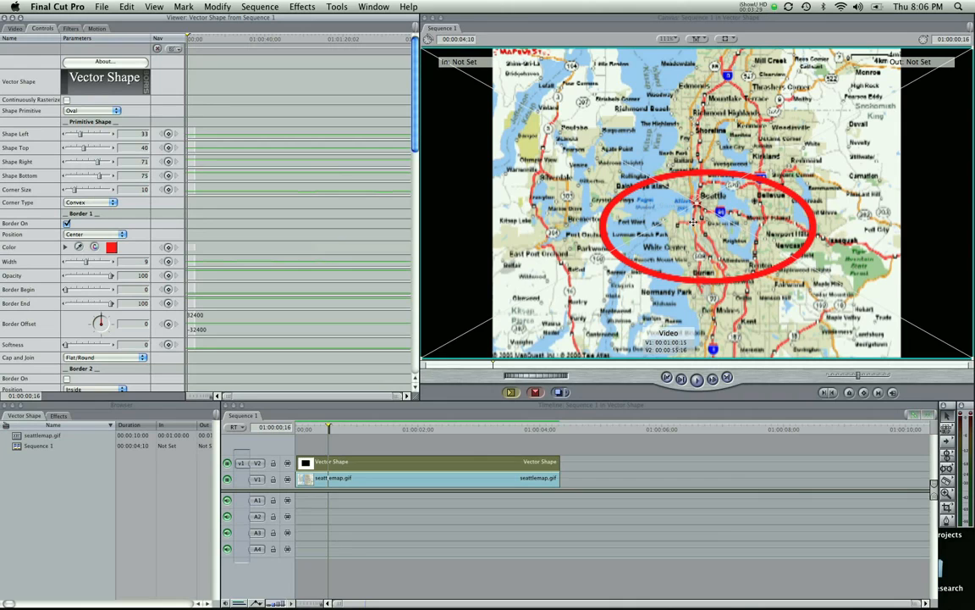
drag(693, 222, 688, 209)
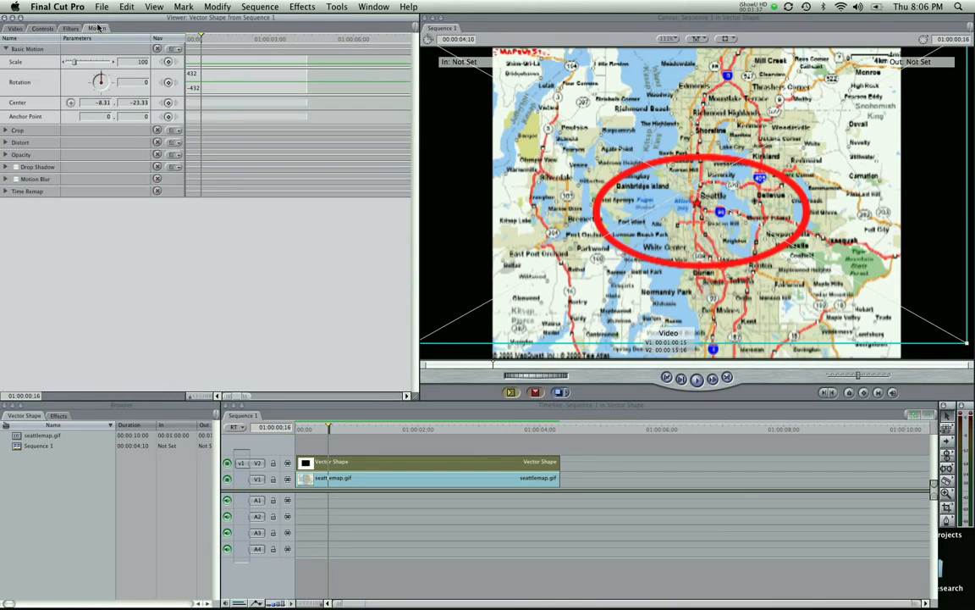
- Enable a drop shadow on the vector shape clip and set its softness to 22
click(16, 168)
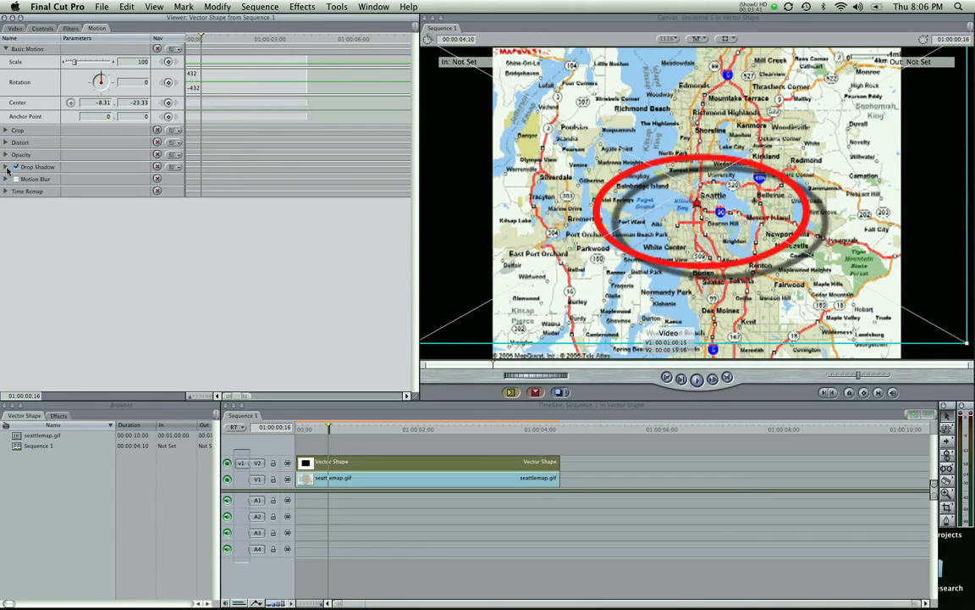
click(7, 167)
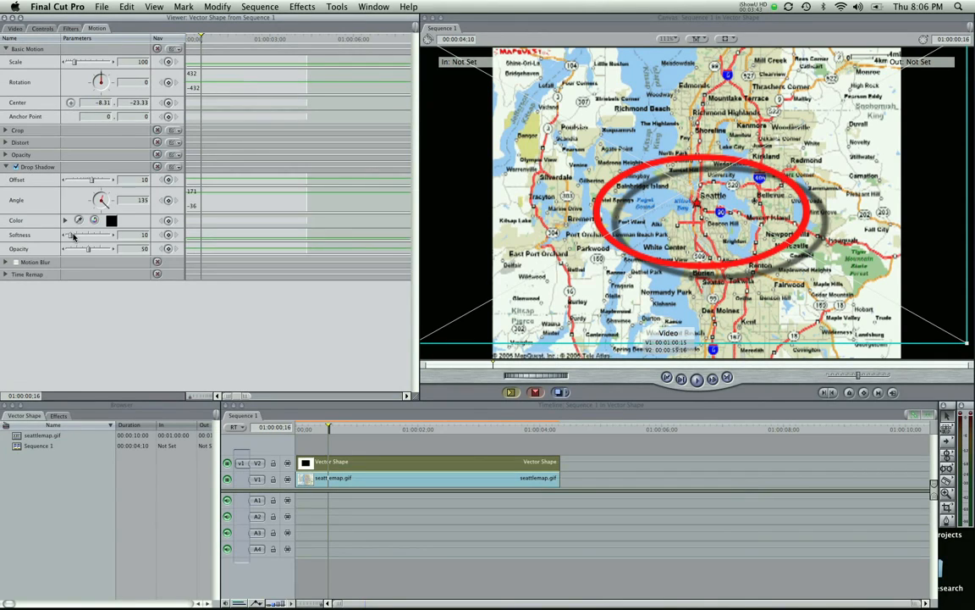
drag(77, 237, 76, 238)
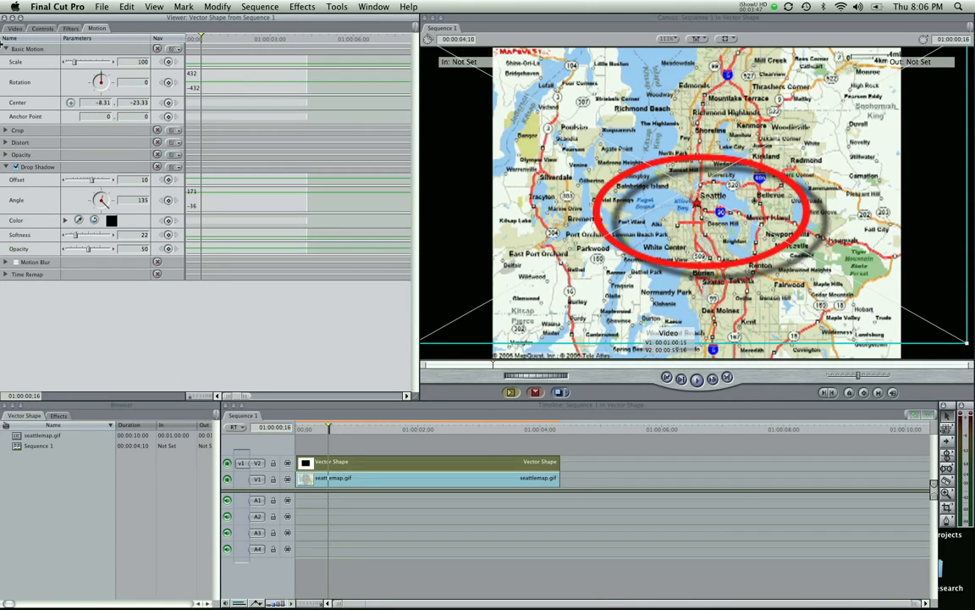
- At the start of the sequence, set Border 1's Border Begin to 100 in the Vector Shape controls
click(42, 28)
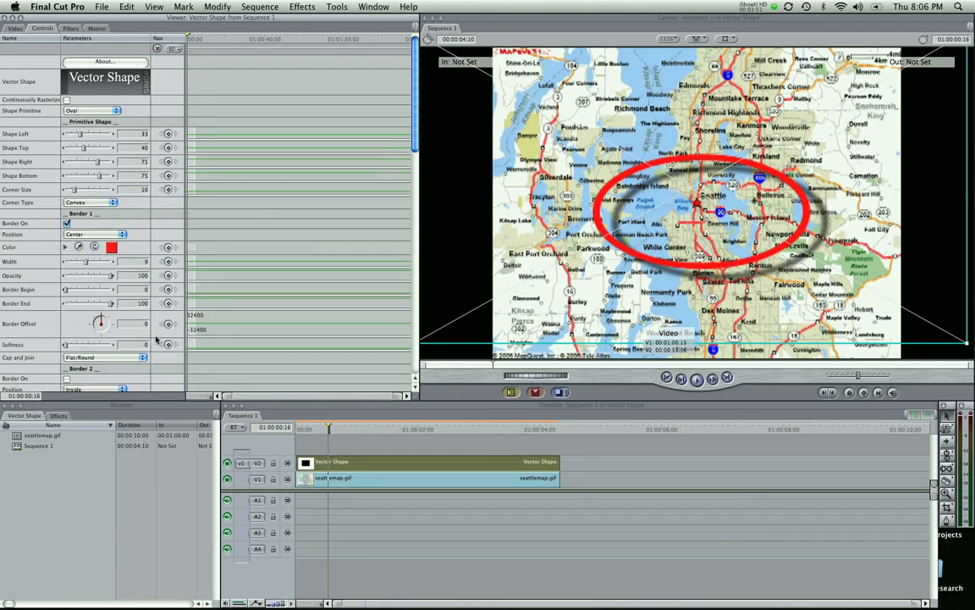
click(412, 429)
drag(381, 430, 280, 433)
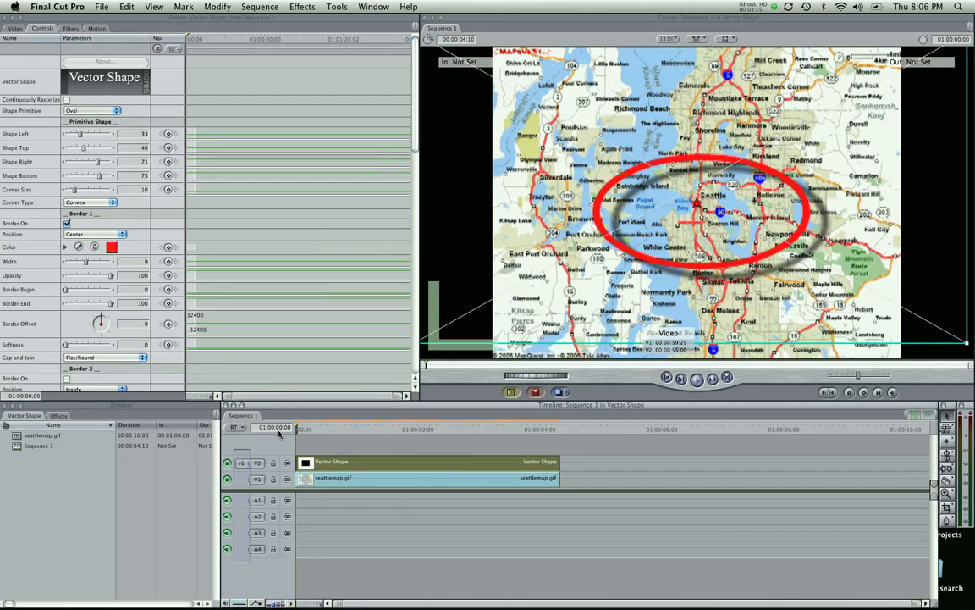
click(346, 430)
drag(346, 429, 269, 434)
drag(350, 429, 292, 430)
click(28, 262)
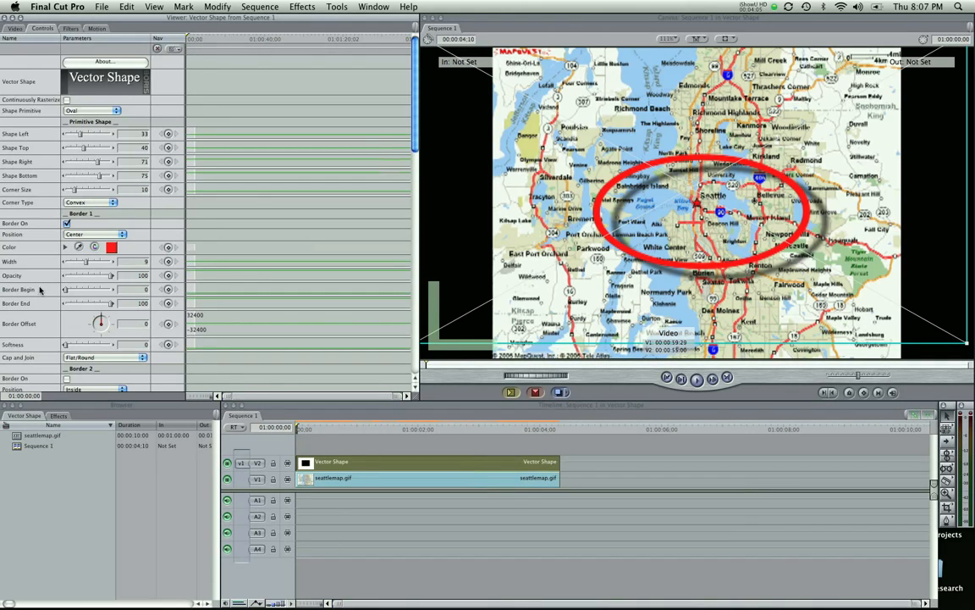
drag(66, 289, 114, 291)
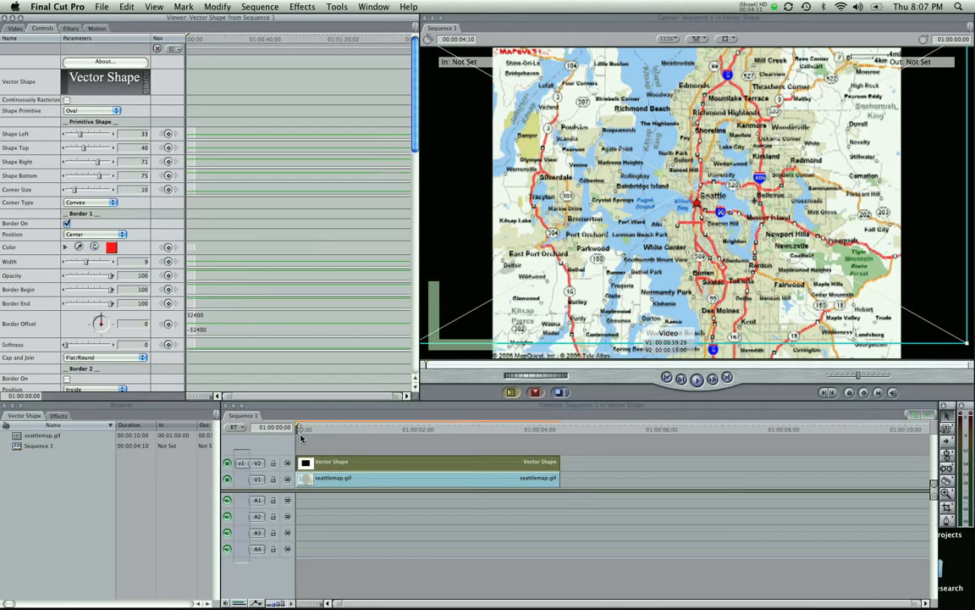
- Move the playhead to 01:00:02:03 and keyframe Border Begin at 0 so the oval draws on
key(z)
click(205, 281)
click(206, 284)
click(204, 286)
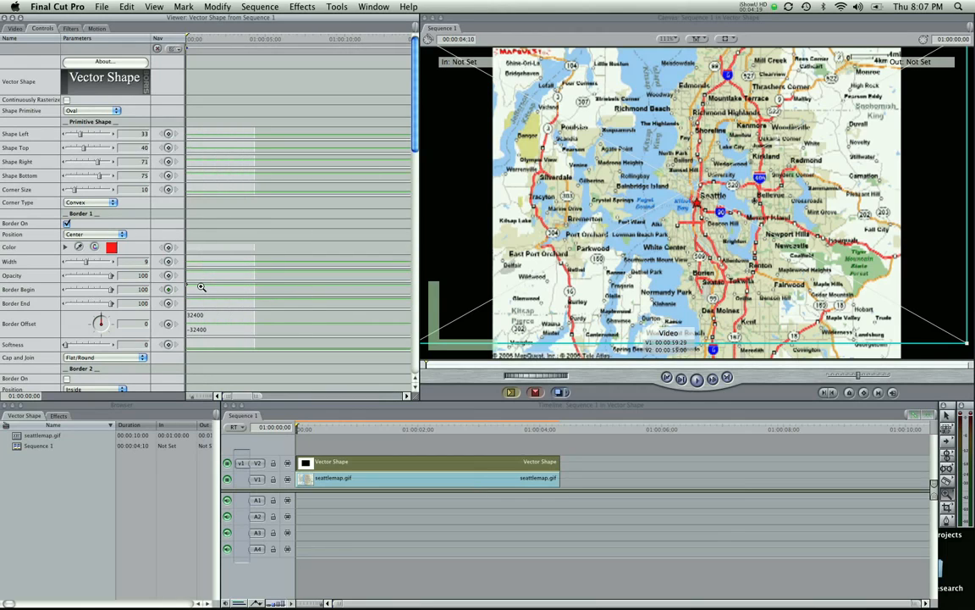
key(a)
mouse_move(300, 431)
mouse_down()
mouse_move(395, 437)
mouse_move(314, 432)
mouse_up()
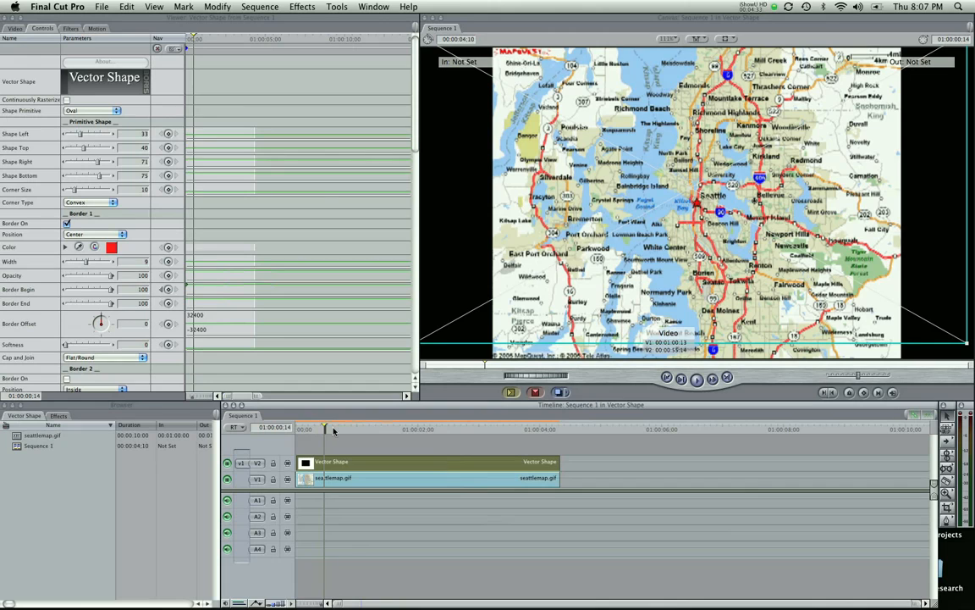
drag(334, 430, 425, 431)
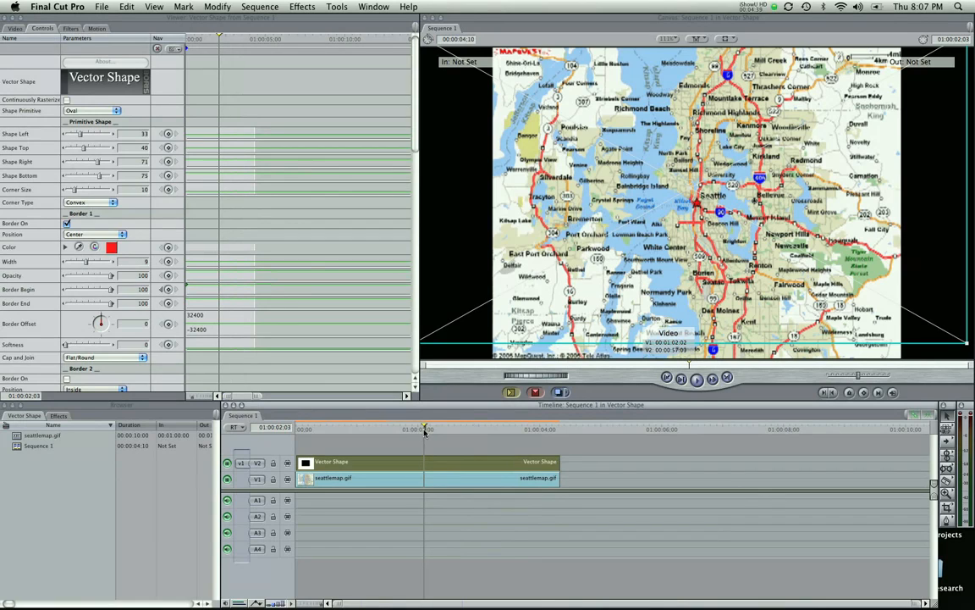
click(111, 290)
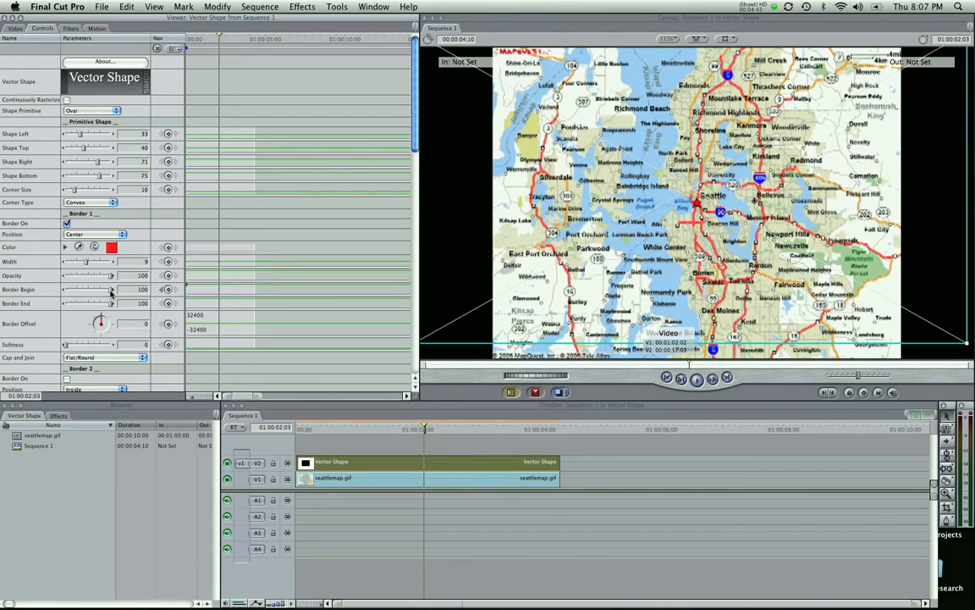
drag(110, 290, 53, 301)
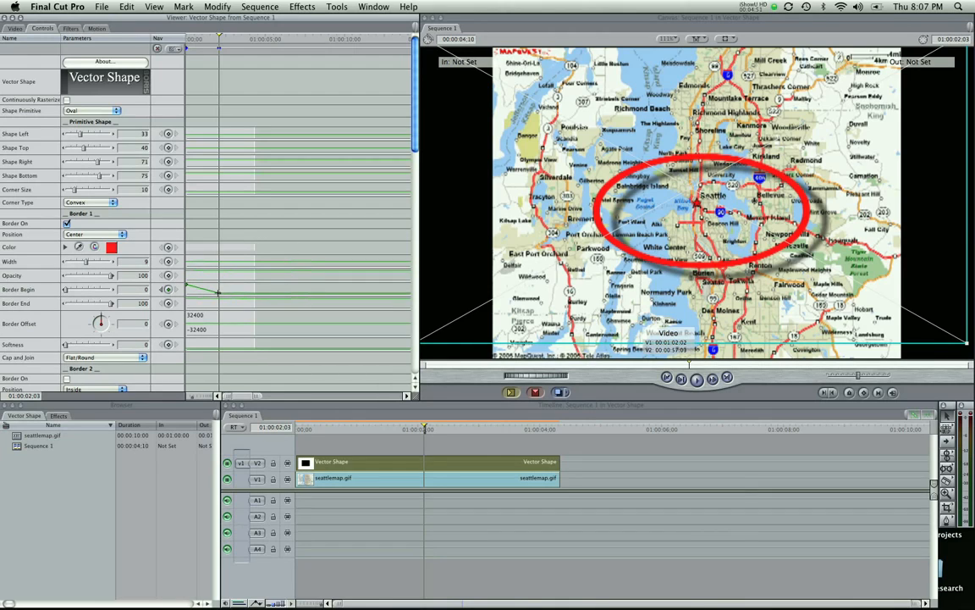
- Try smoothing the Border Begin keyframe, then undo it
right_click(217, 292)
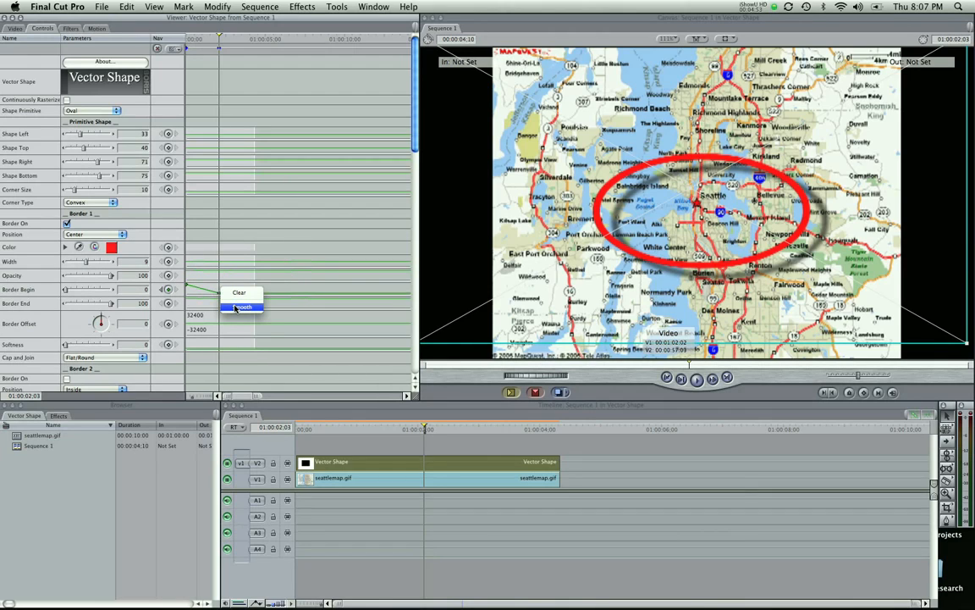
click(238, 306)
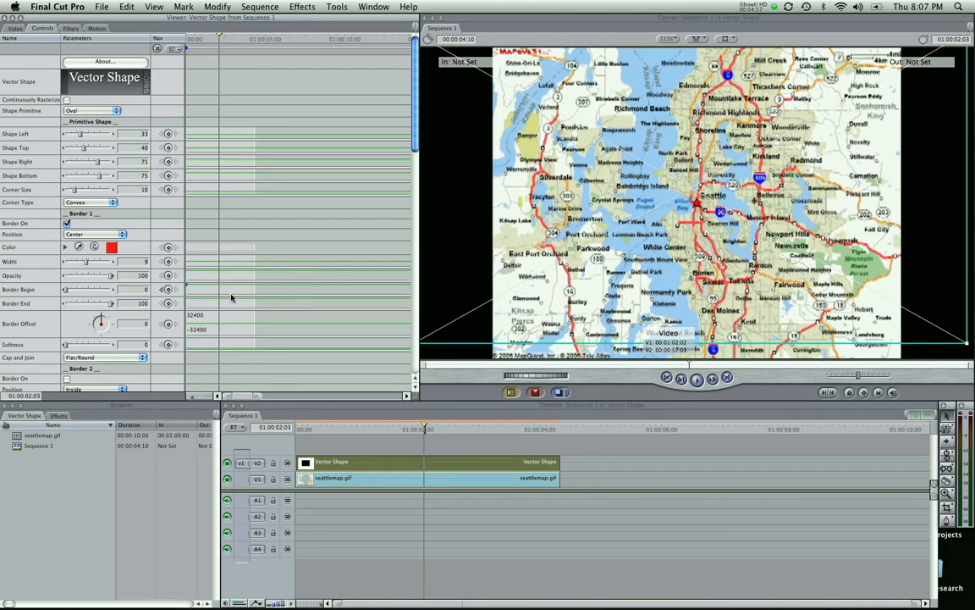
key(super+z)
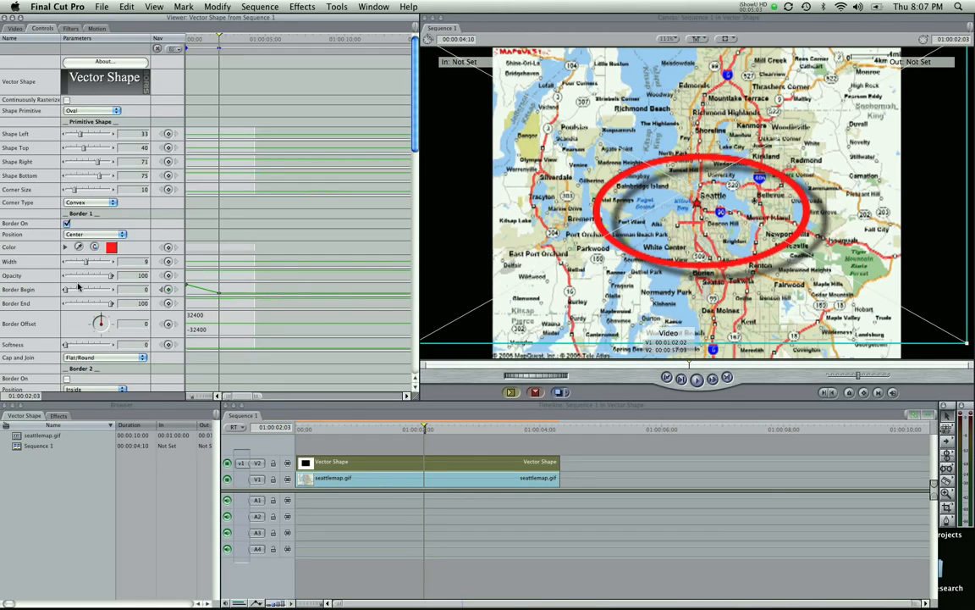
- Scrub the timeline to preview the oval's draw-on animation and return to the start
click(415, 430)
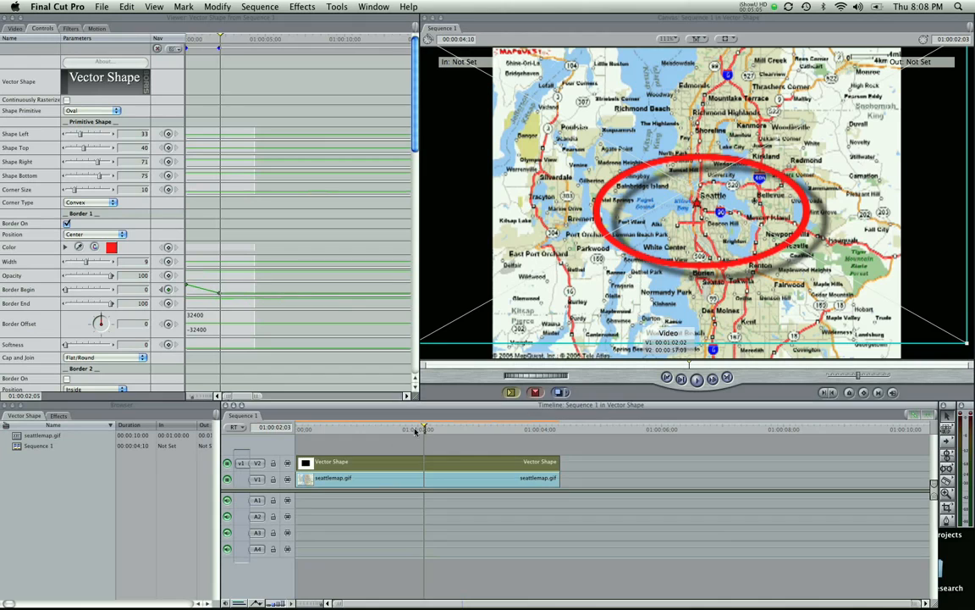
mouse_move(415, 430)
mouse_down()
mouse_move(300, 441)
mouse_move(458, 434)
mouse_up()
click(450, 446)
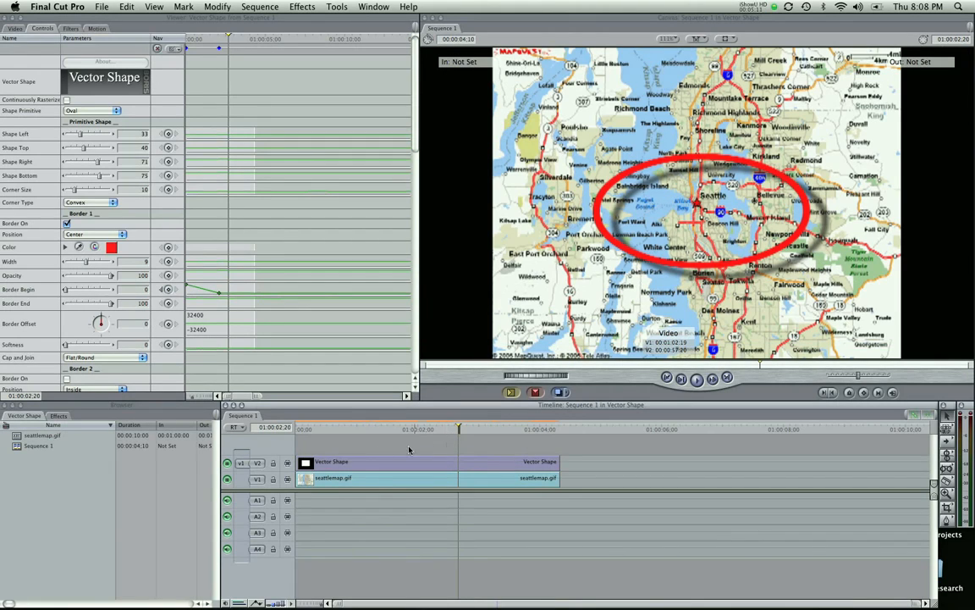
drag(327, 449, 350, 503)
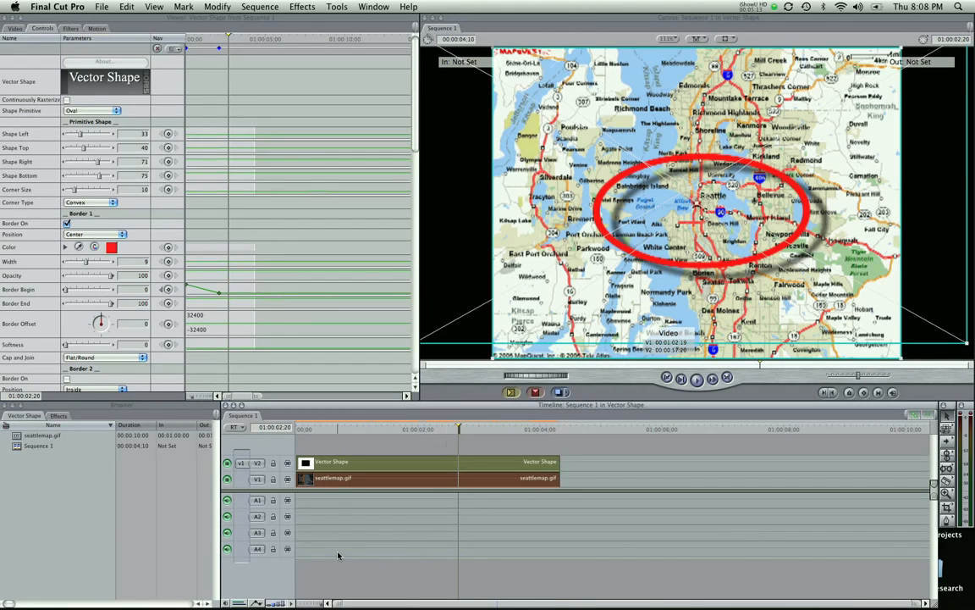
click(346, 441)
drag(347, 434, 302, 434)
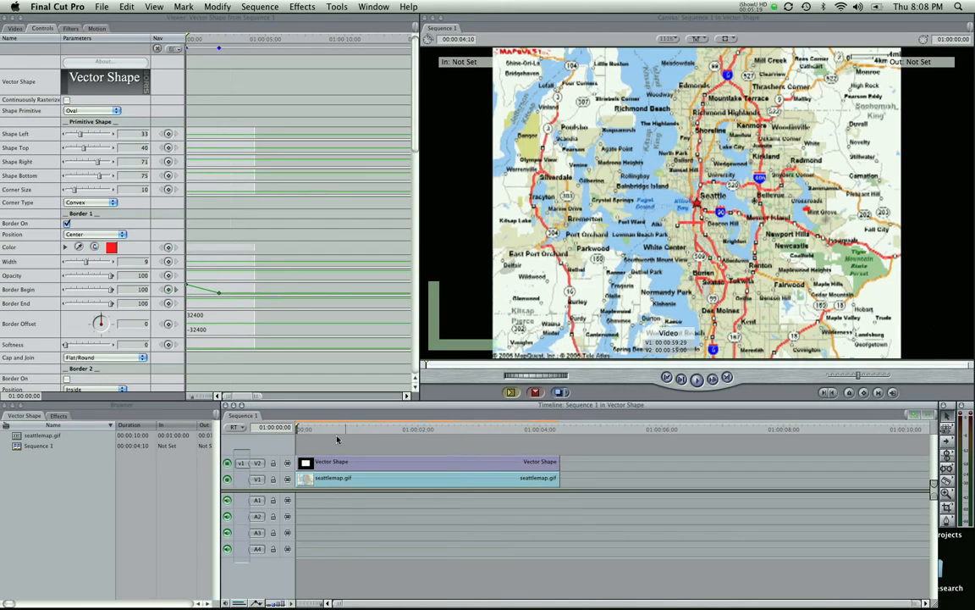
- Scroll through the Vector Shape controls and replay the sequence from the beginning
scroll(213, 127, down, 10)
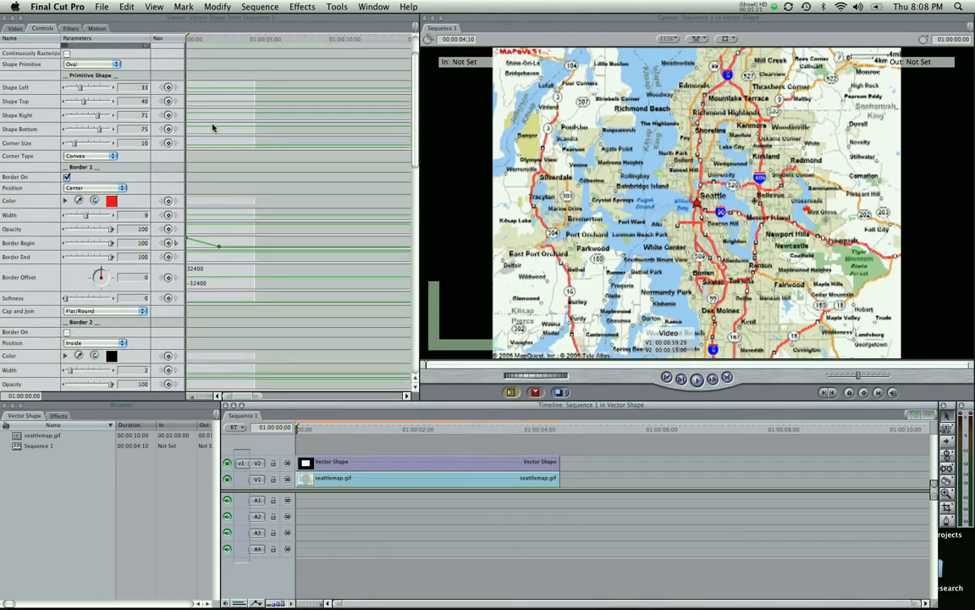
scroll(211, 144, down, 15)
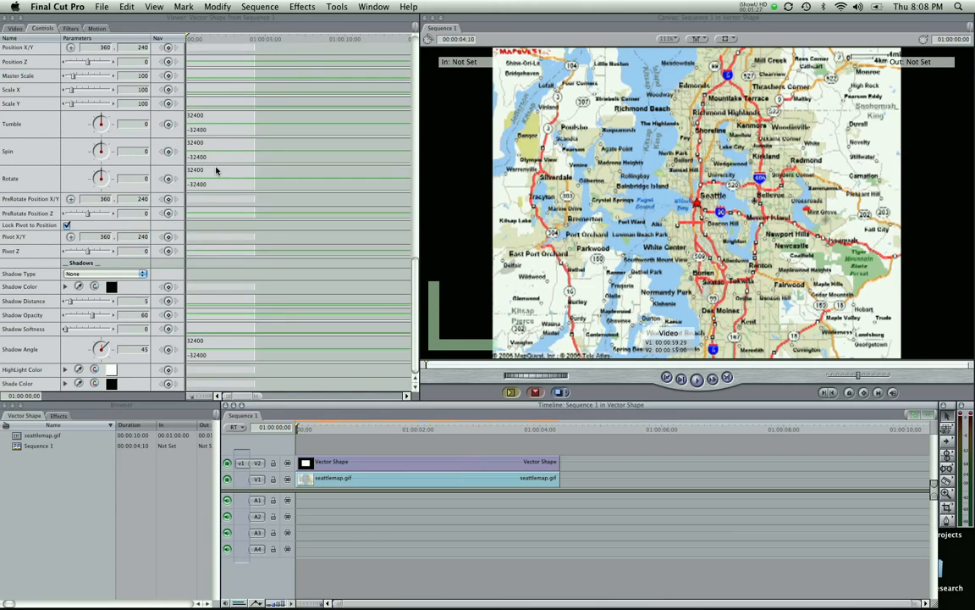
scroll(216, 171, up, 8)
scroll(216, 171, down, 8)
scroll(282, 240, up, 10)
click(265, 89)
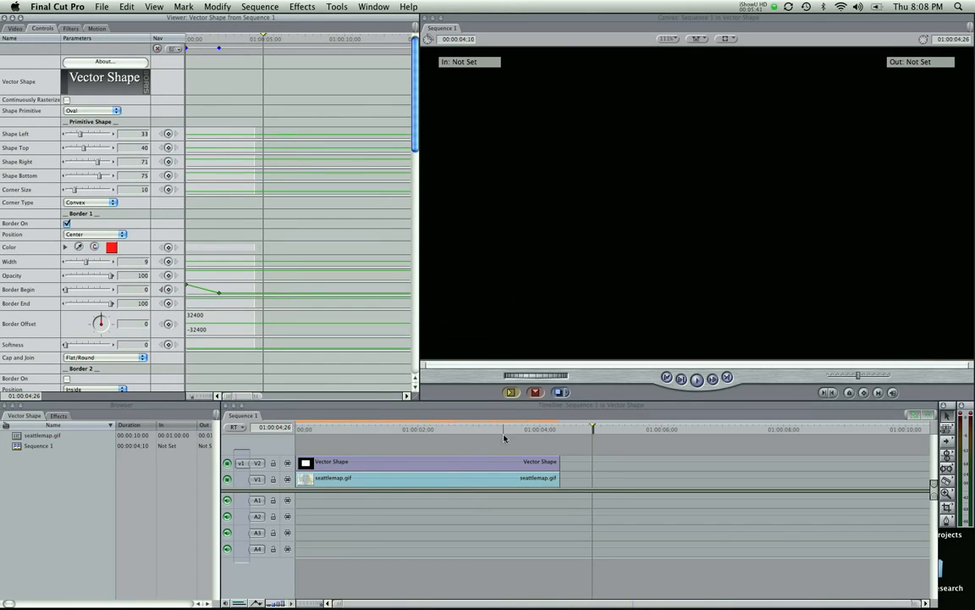
drag(506, 433, 298, 436)
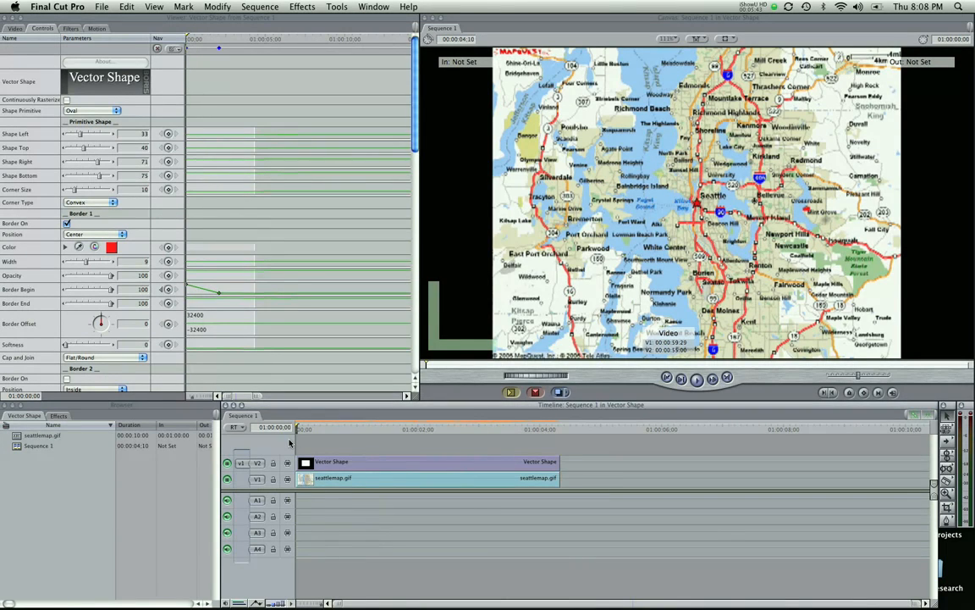